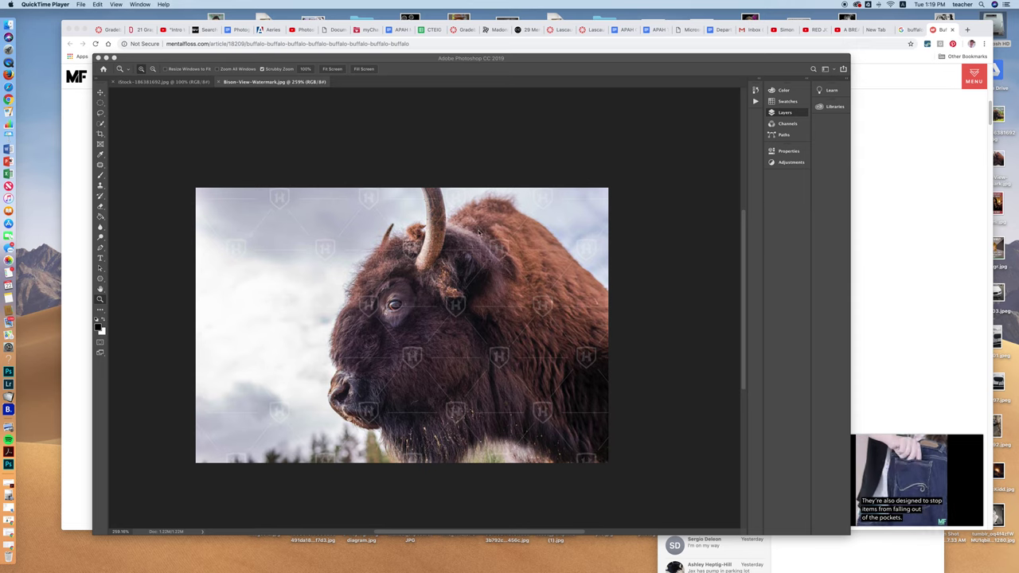
- Bring Photoshop to the front with the bison photo and move its window up and left
left_click(215, 59)
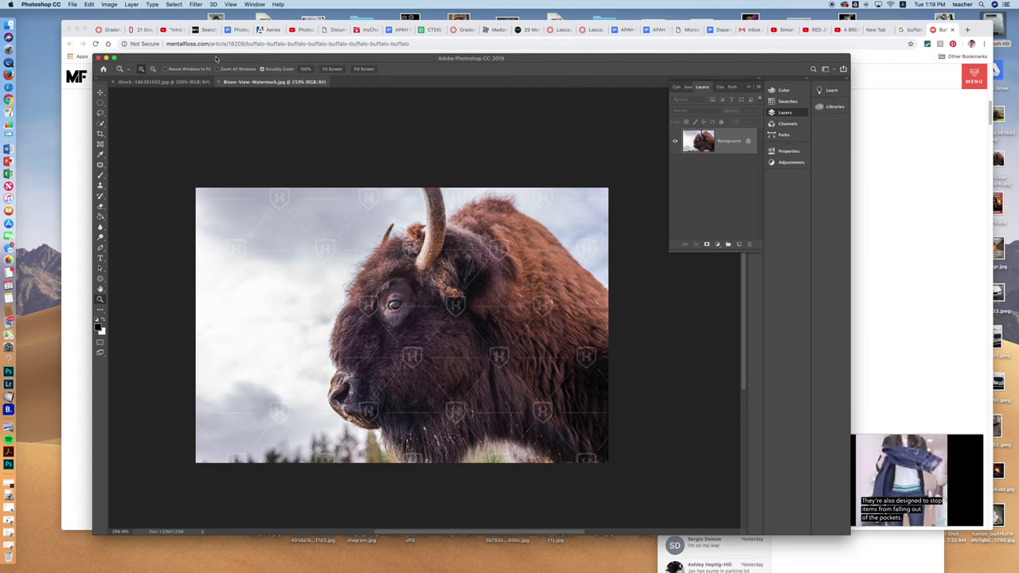
left_click_drag(215, 58, 187, 32)
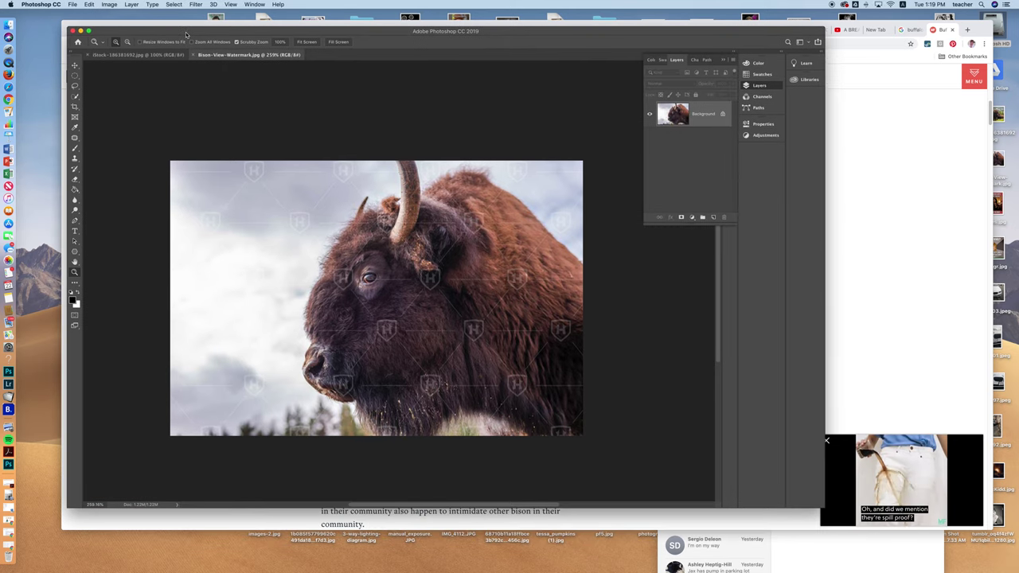
- Apply a Black & White adjustment to the bison photo with Reds 84 and Yellows 89
left_click(107, 4)
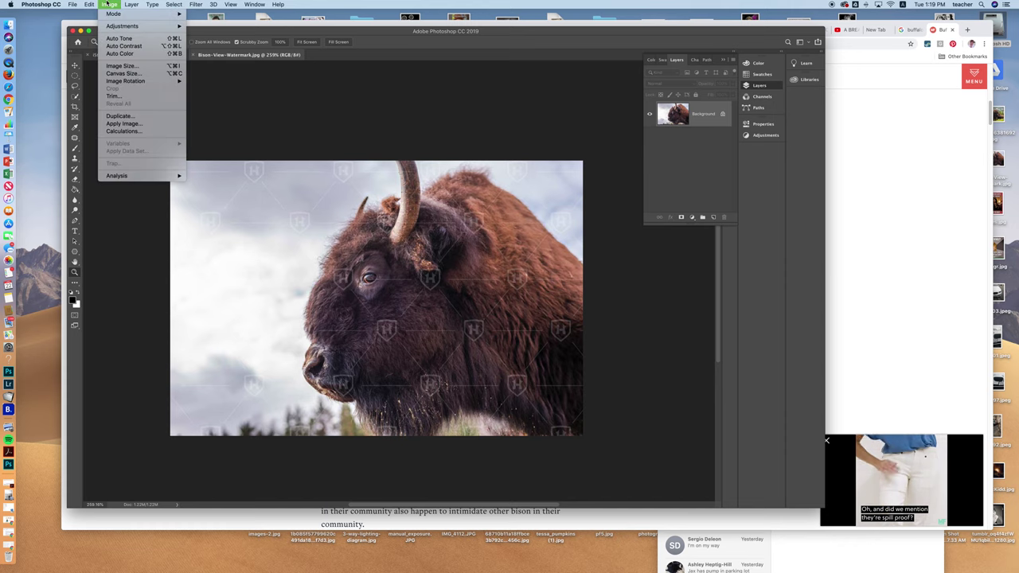
mouse_move(113, 29)
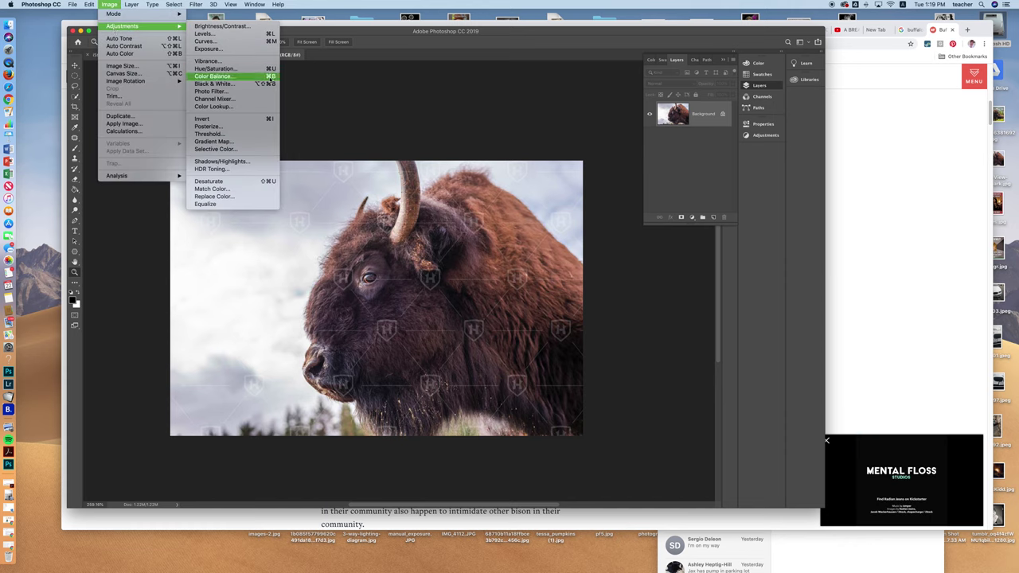
left_click(265, 84)
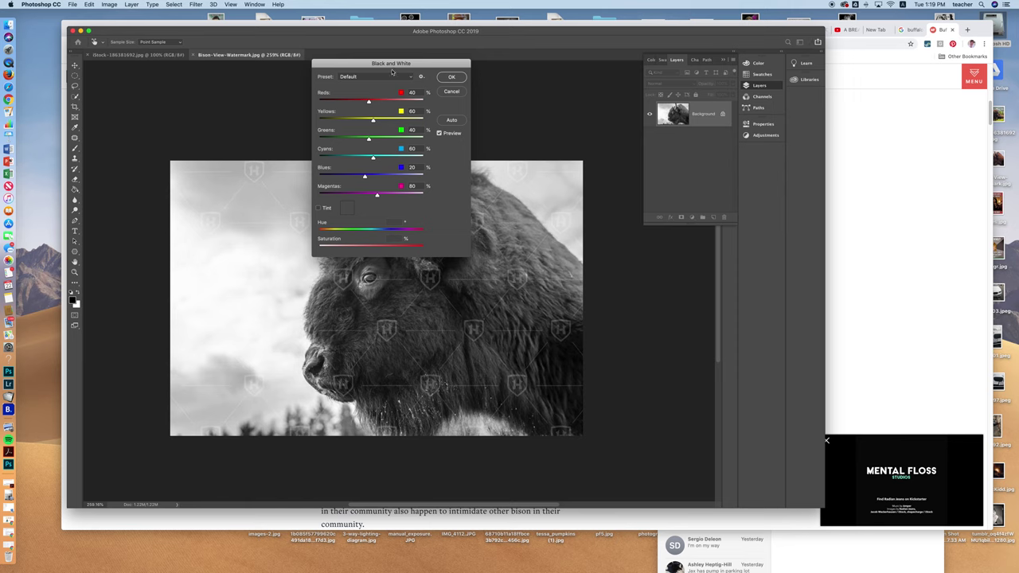
left_click_drag(395, 65, 698, 169)
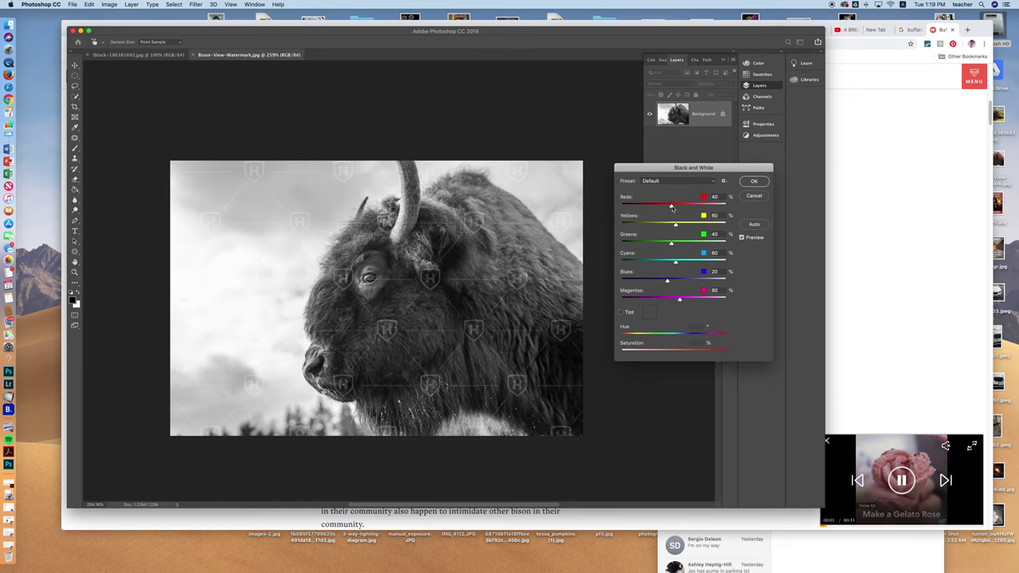
left_click_drag(671, 208, 681, 233)
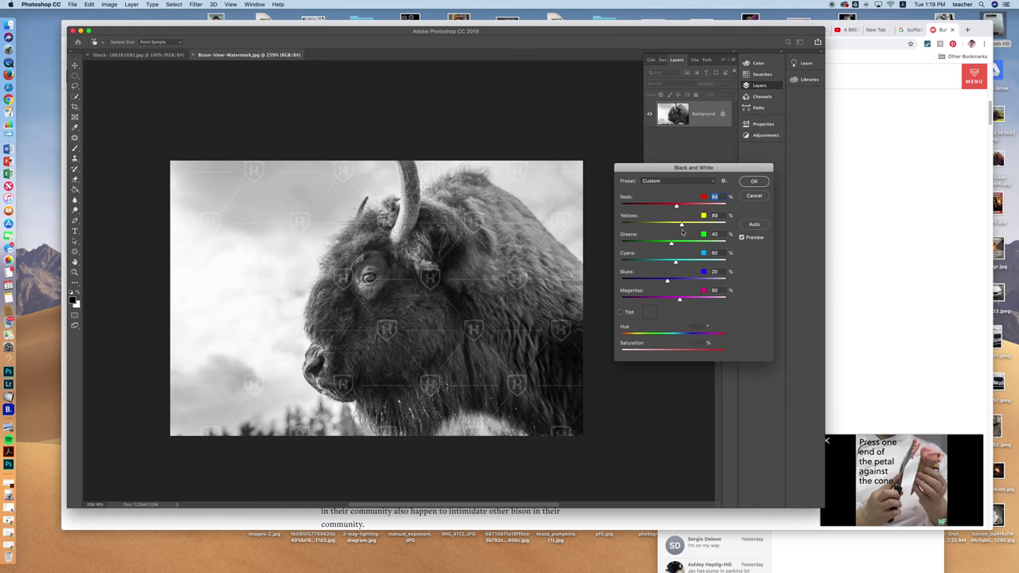
left_click(751, 182)
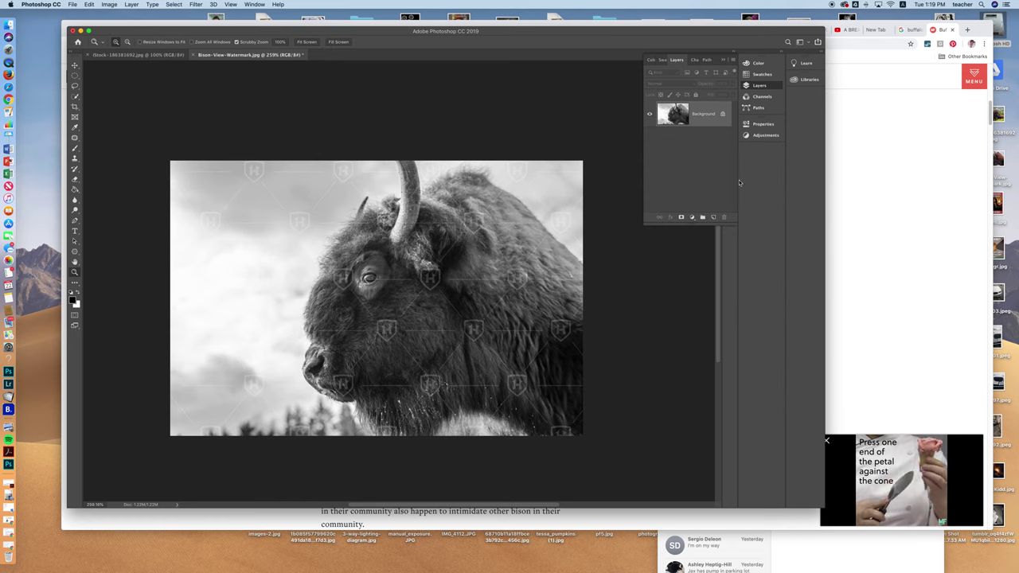
- Apply Levels to the black-and-white bison photo with input levels 26, 1.28 and 231
left_click(109, 5)
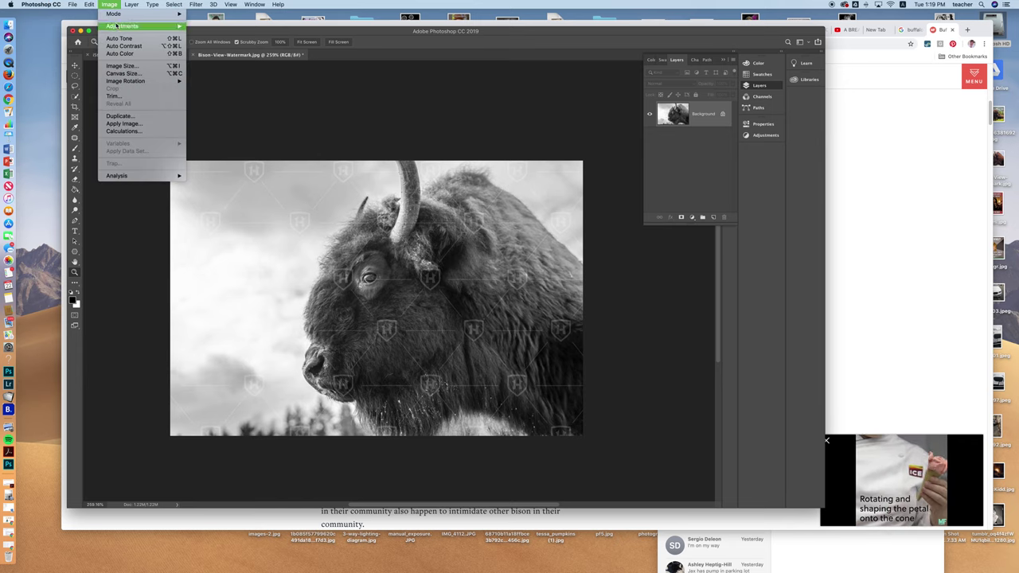
mouse_move(159, 26)
left_click(205, 33)
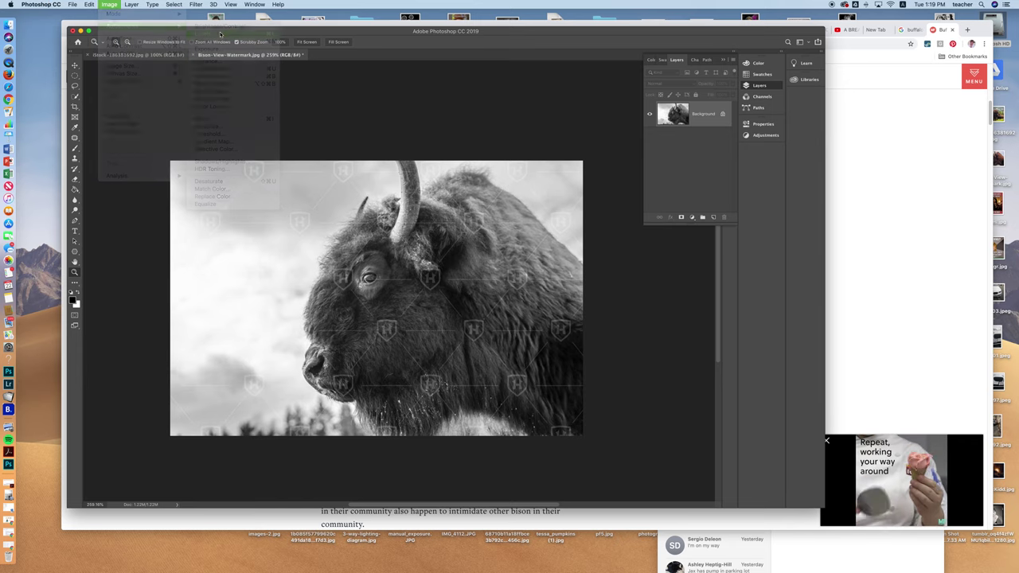
left_click_drag(372, 61, 675, 267)
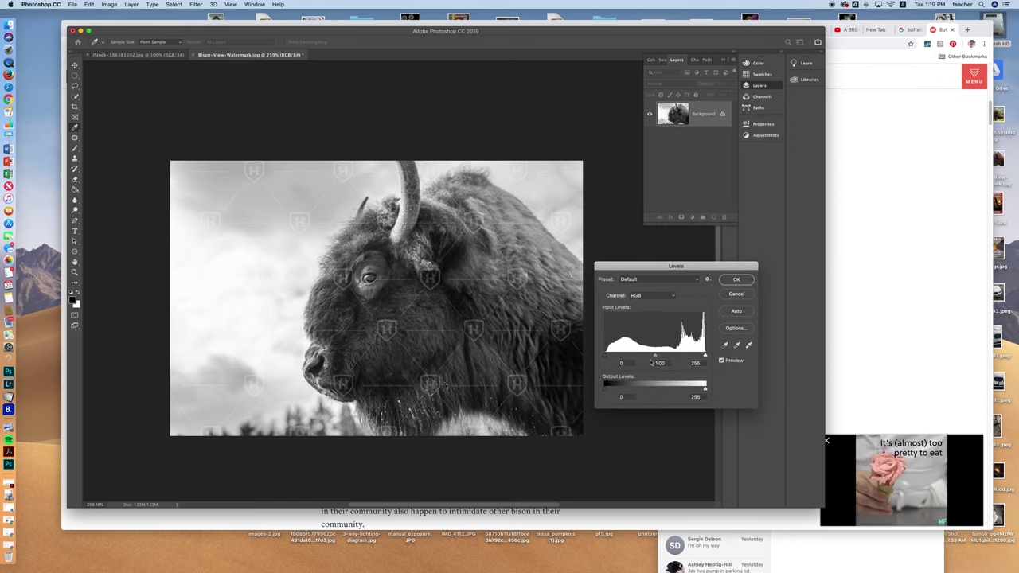
mouse_move(606, 355)
left_mouse_down()
mouse_move(642, 362)
mouse_move(616, 362)
left_mouse_up()
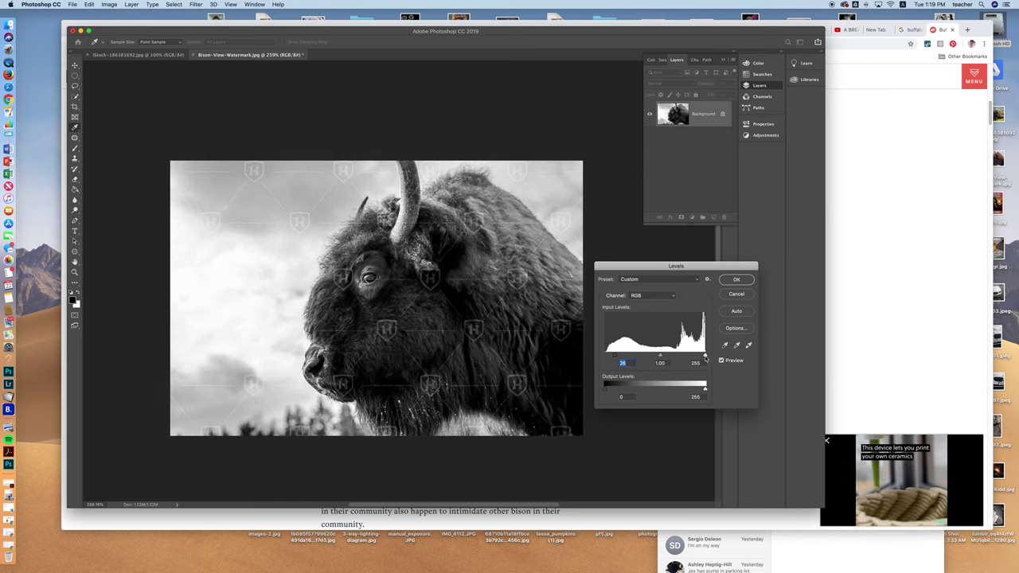
left_click_drag(704, 358, 615, 359)
left_click(615, 359)
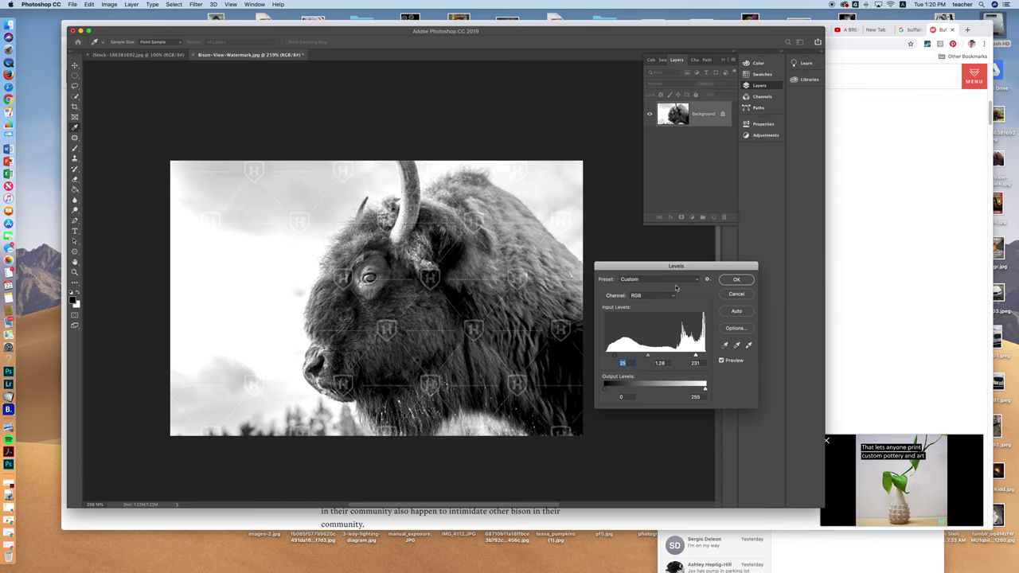
left_click(736, 280)
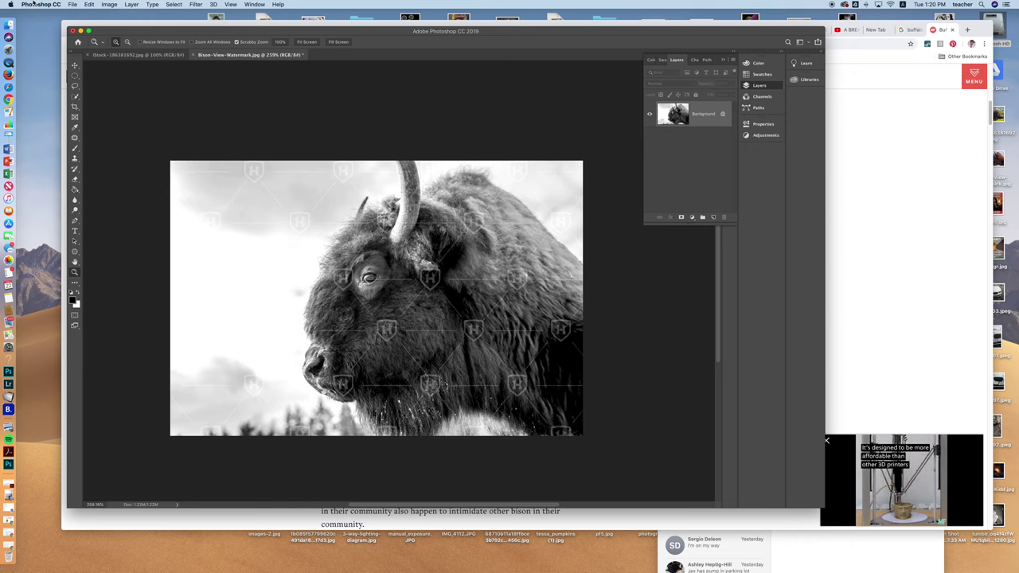
- Start Save As and name the copy 'bison bw'
left_click(71, 4)
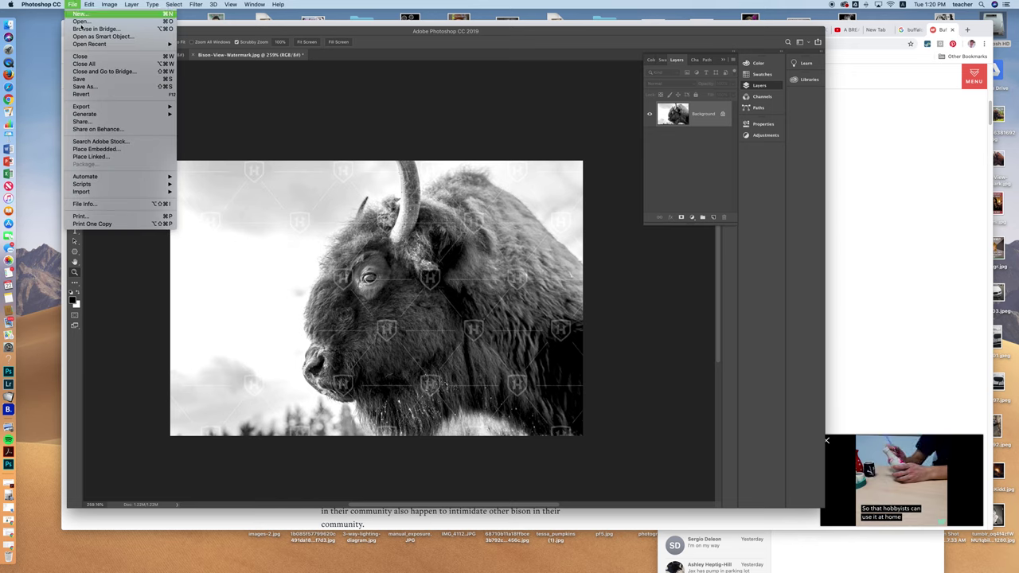
left_click(93, 86)
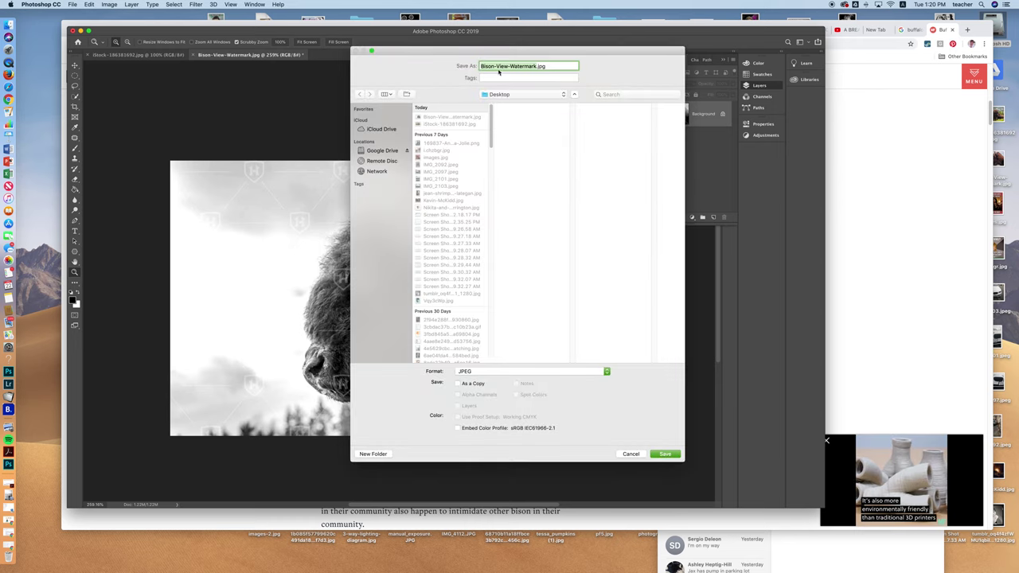
type("bison ")
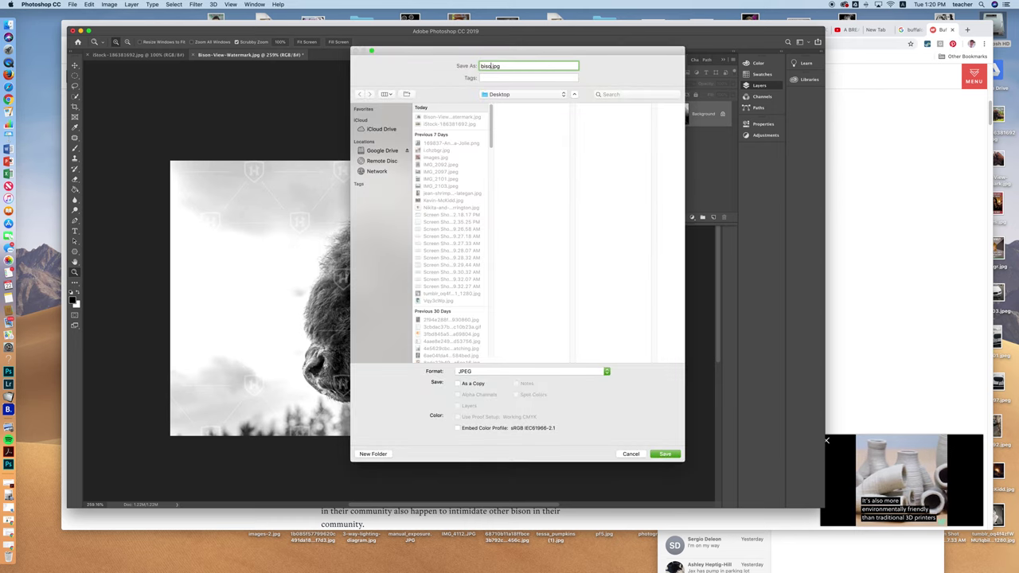
type("bw")
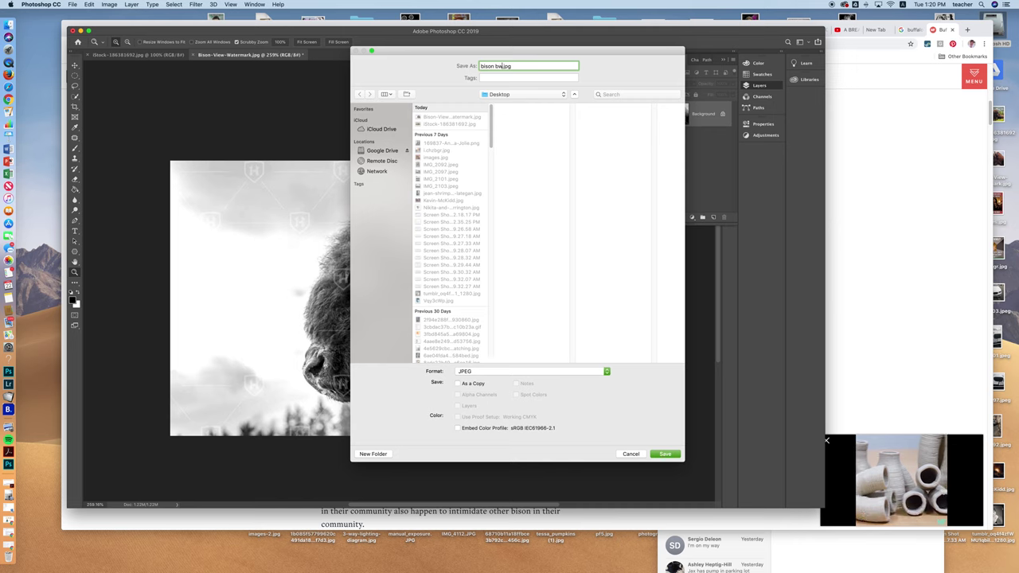
- Choose the Desktop as location and save it as JPEG with the default quality settings
left_click(518, 95)
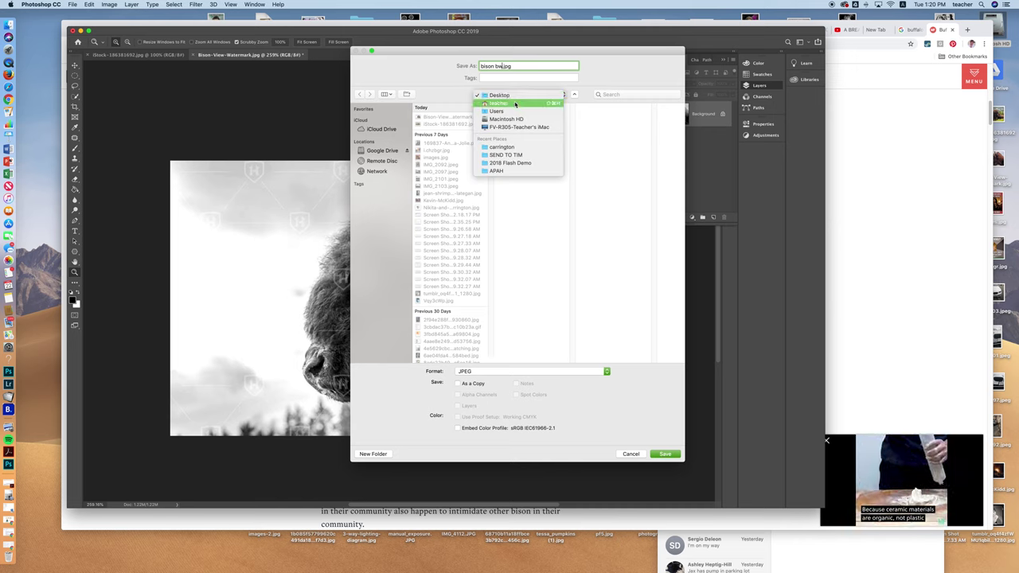
left_click(515, 104)
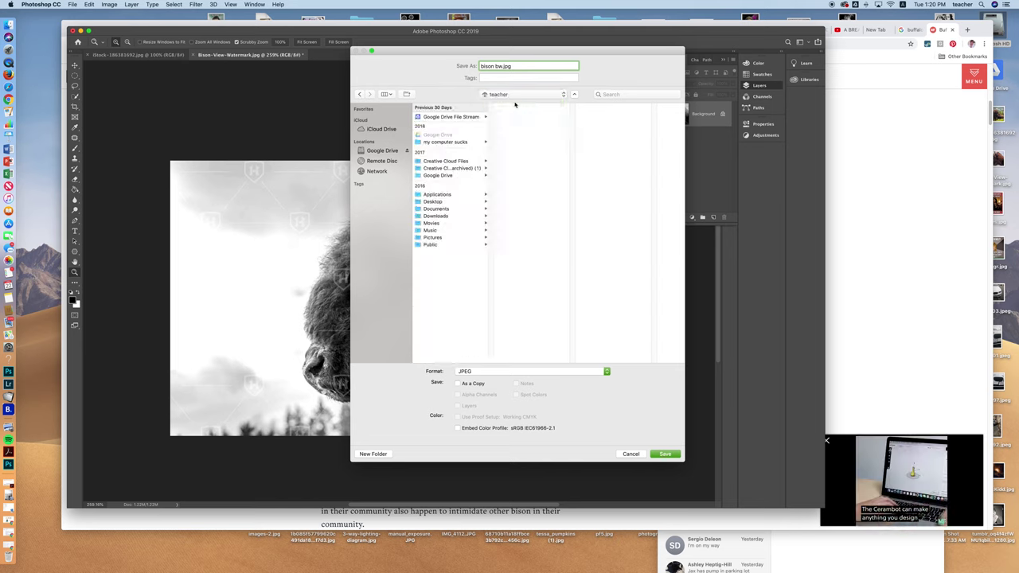
left_click(483, 207)
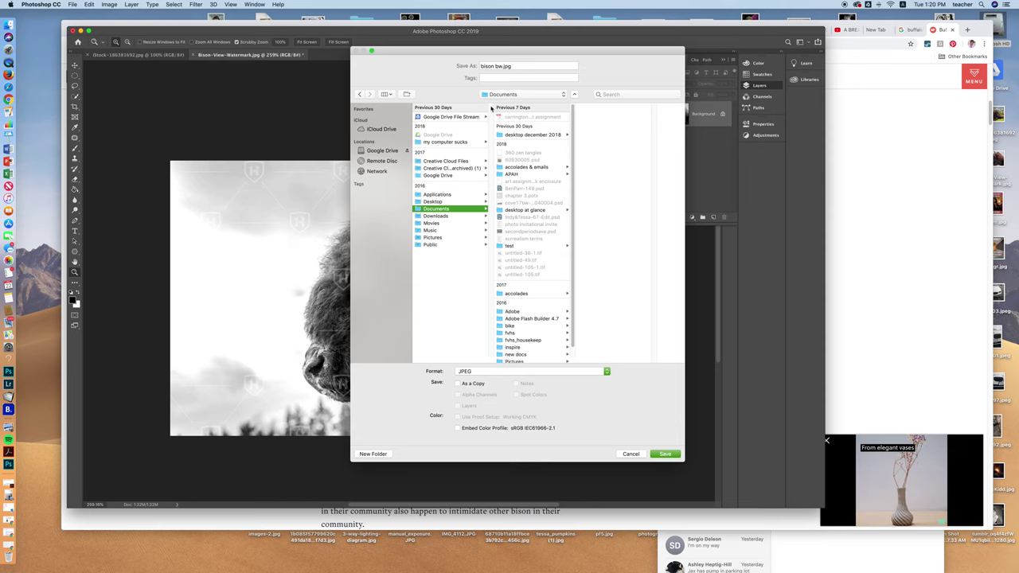
left_click(503, 95)
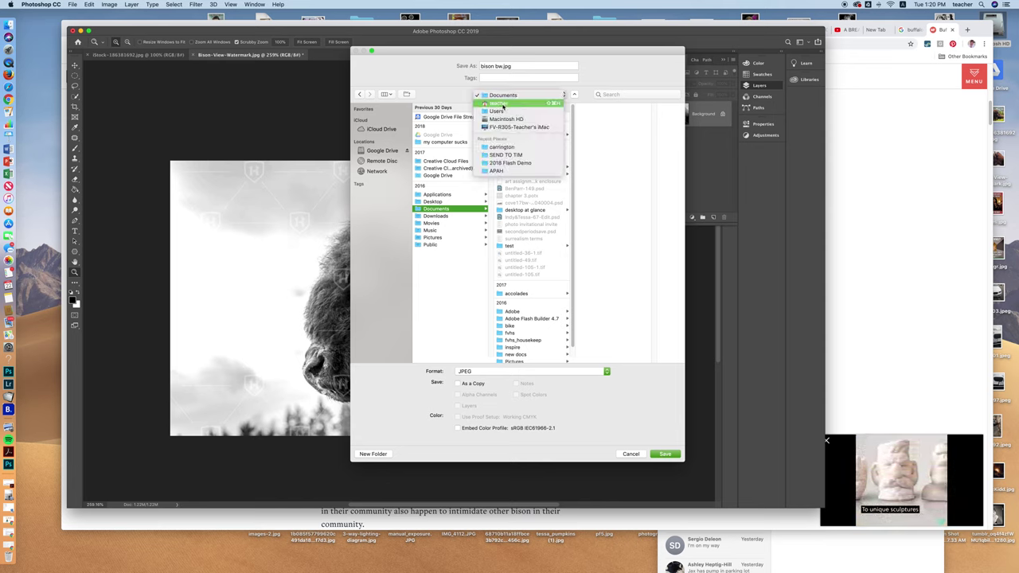
left_click(502, 104)
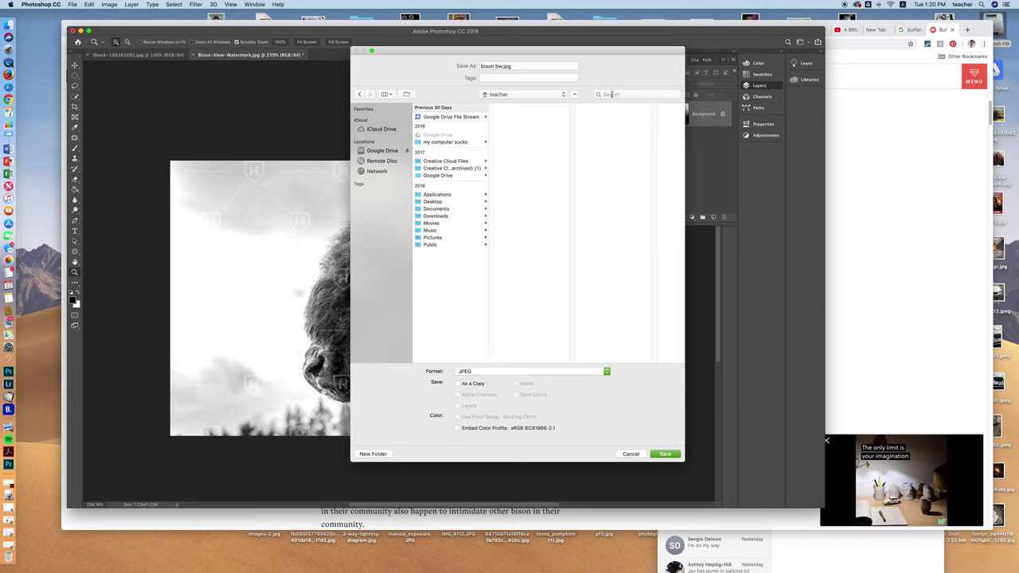
left_click(574, 94)
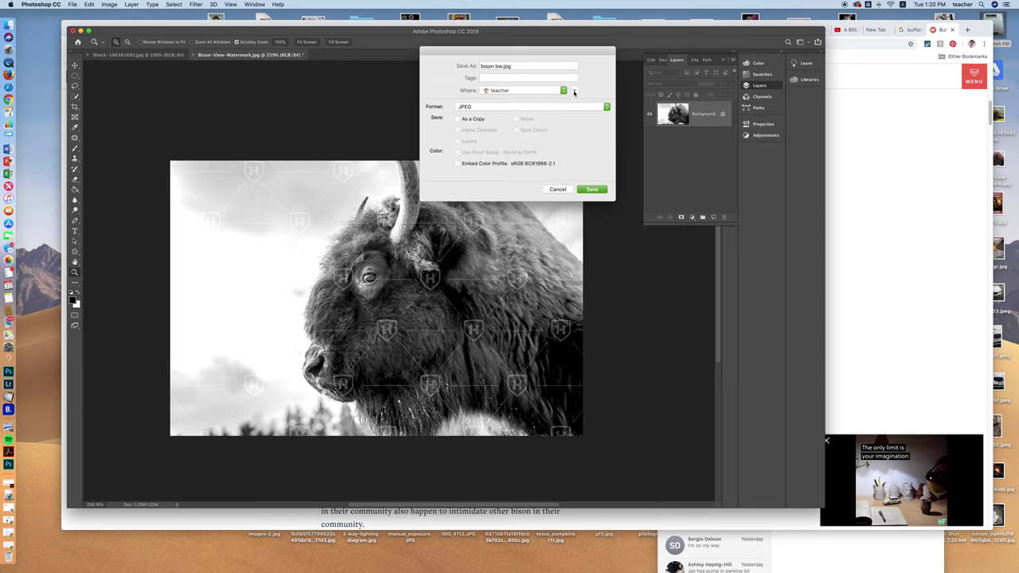
left_click(575, 94)
left_click(430, 202)
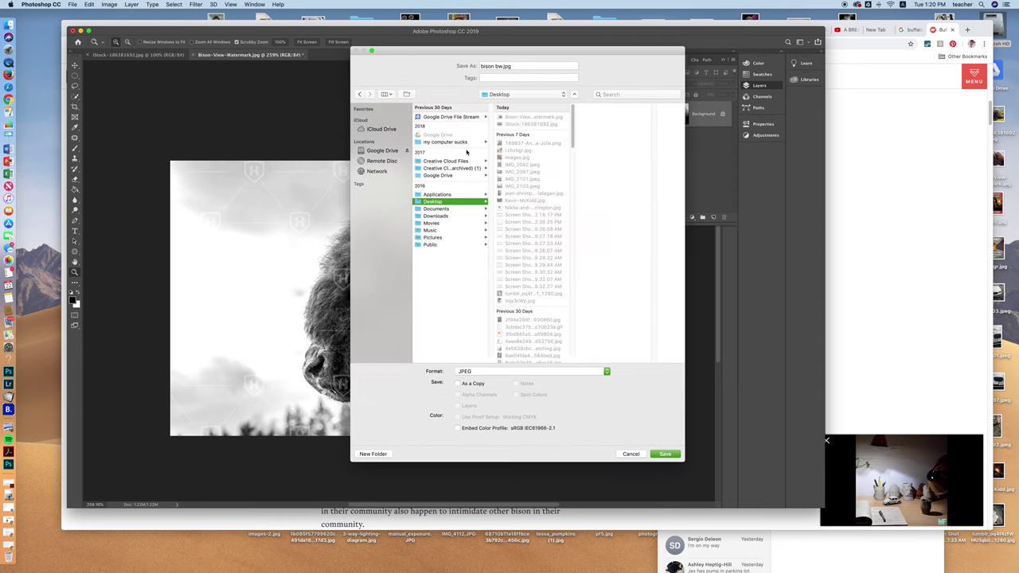
left_click(665, 453)
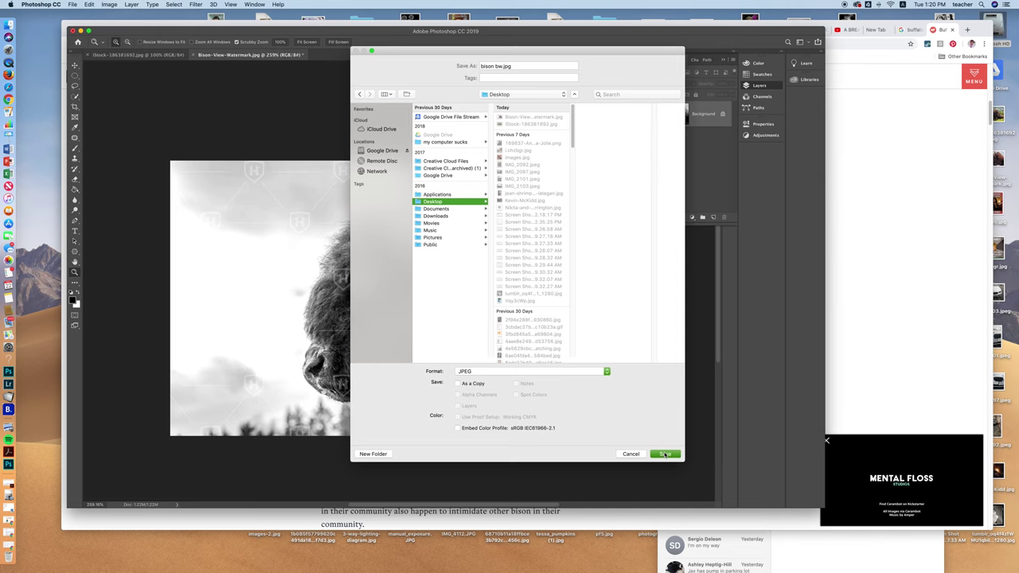
left_click(214, 54)
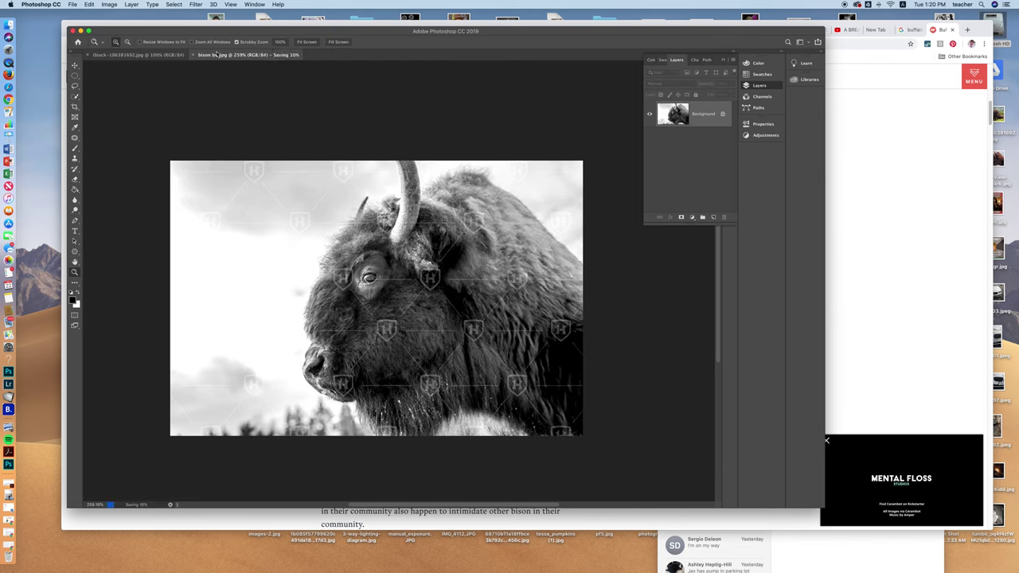
- Switch to the iStock herd photo and convert it to black and white with Reds at 58
left_click(119, 54)
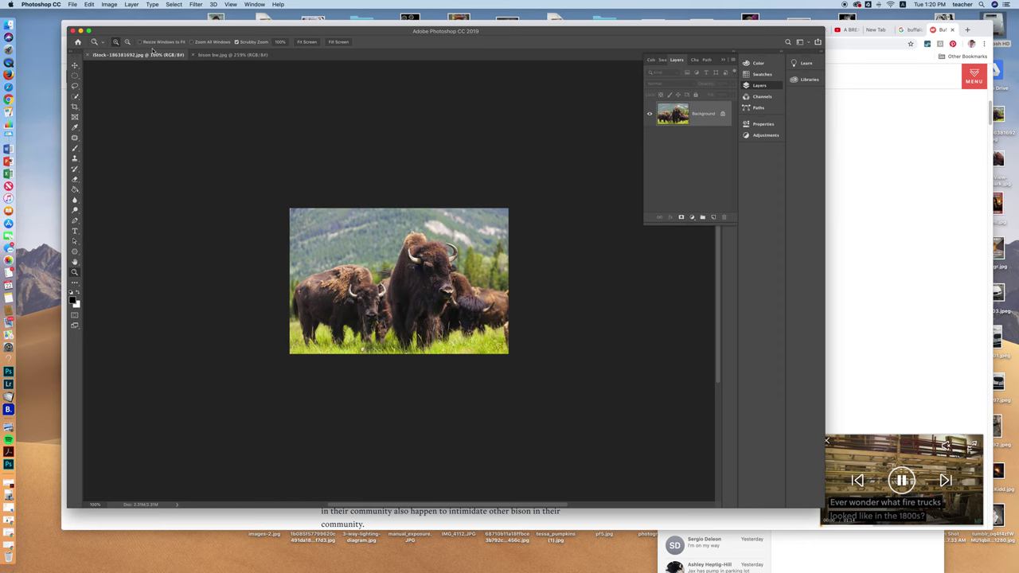
left_click(109, 5)
mouse_move(135, 26)
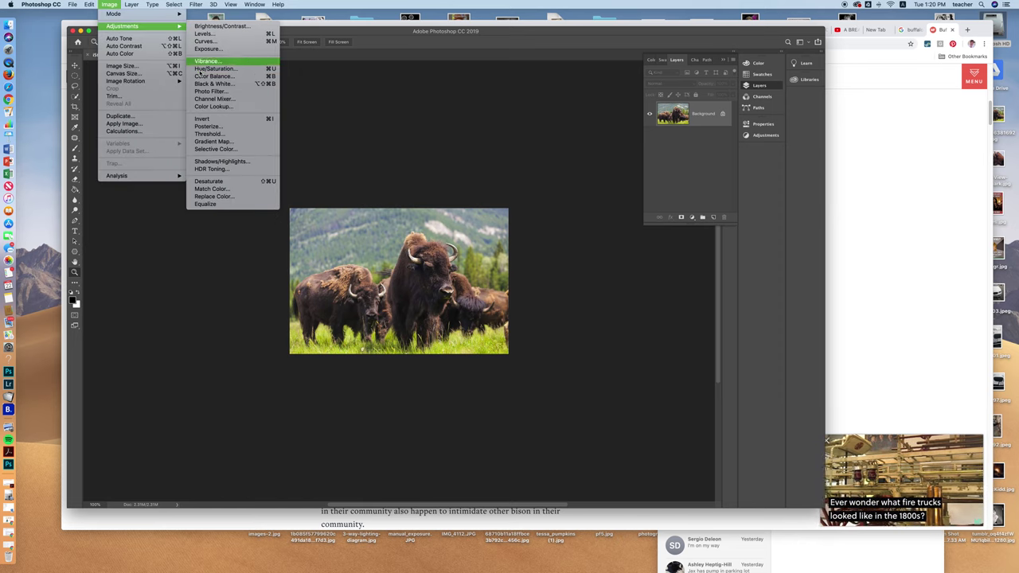
left_click(211, 84)
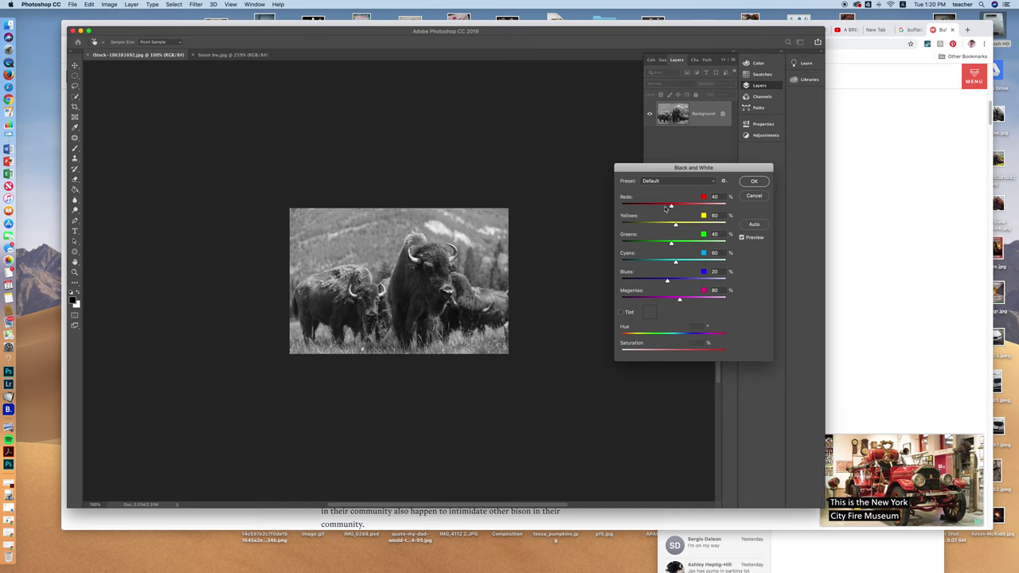
left_click_drag(669, 207, 676, 211)
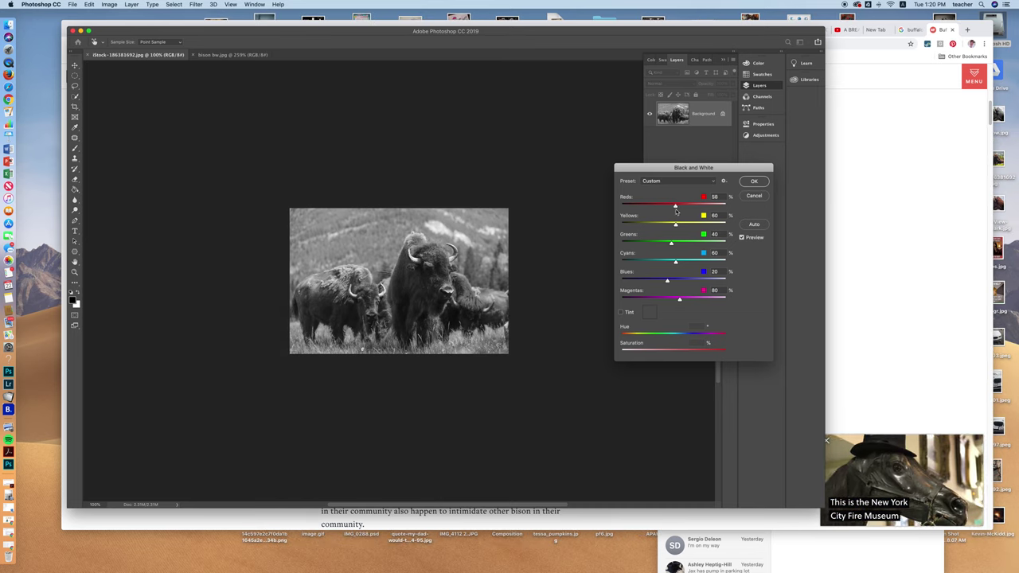
left_click(753, 181)
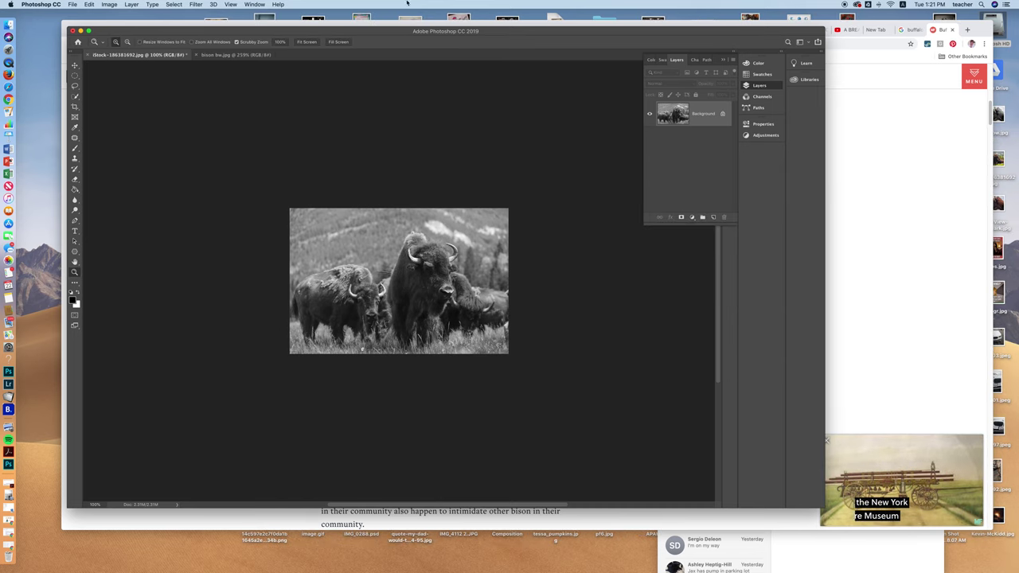
left_click(113, 4)
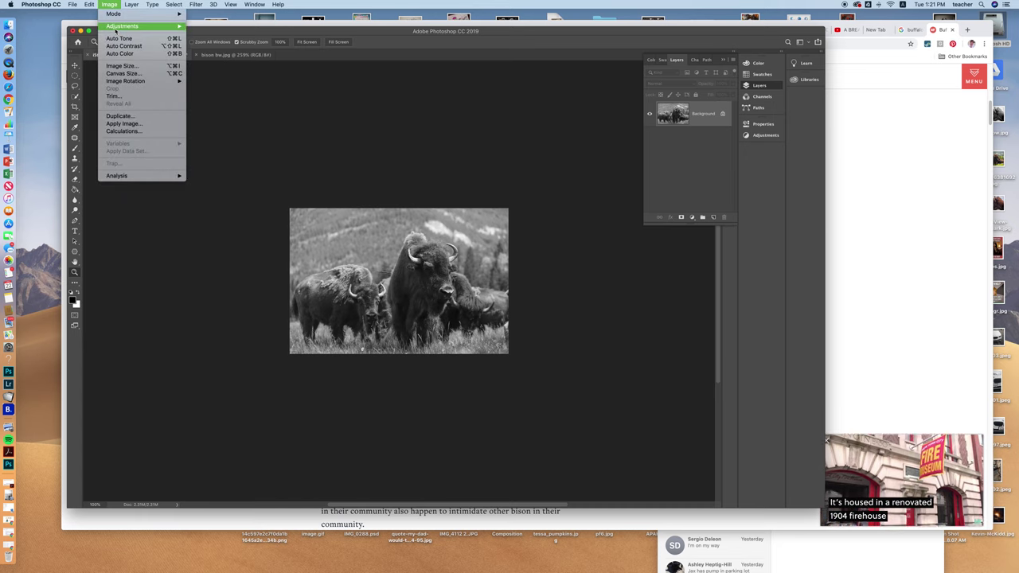
- Apply Levels to the herd photo with input levels 19, 1.4 and 215
mouse_move(178, 26)
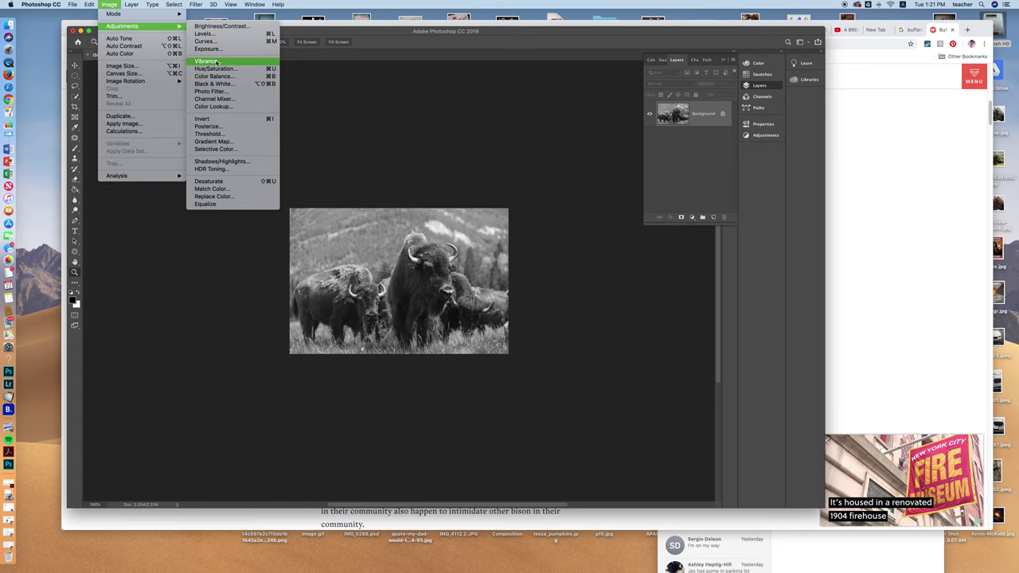
left_click(206, 34)
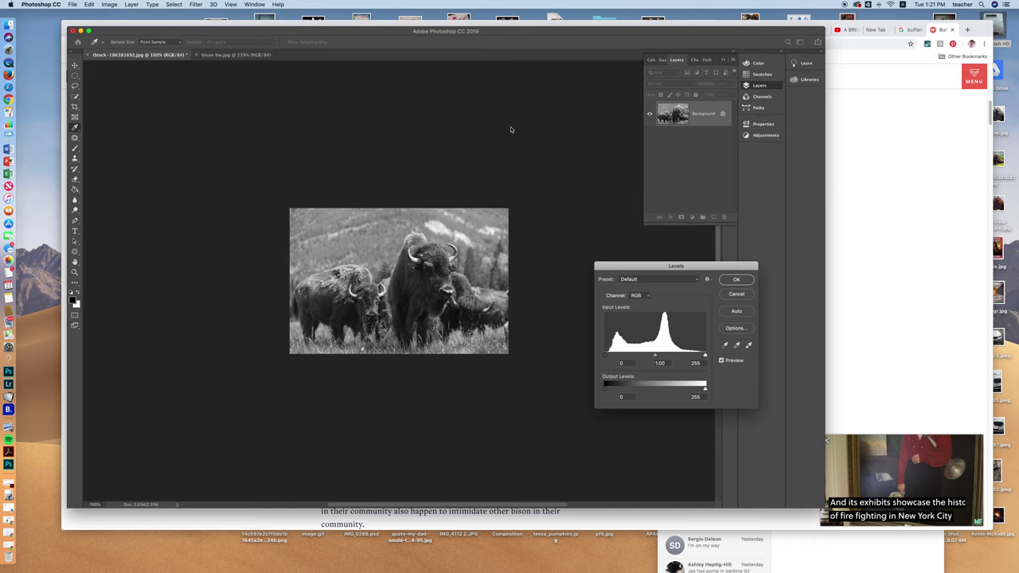
left_click_drag(608, 357, 689, 357)
left_click_drag(604, 356, 613, 358)
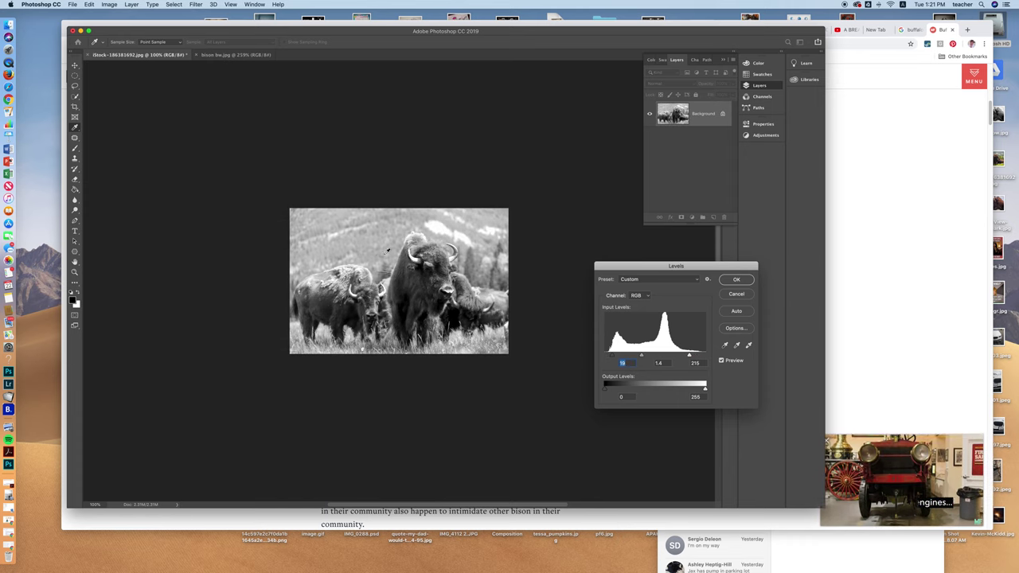
left_click(736, 280)
- Save the herd photo to the Desktop as JPEG 'bison bw 2.jpg' with default quality settings
key("z")
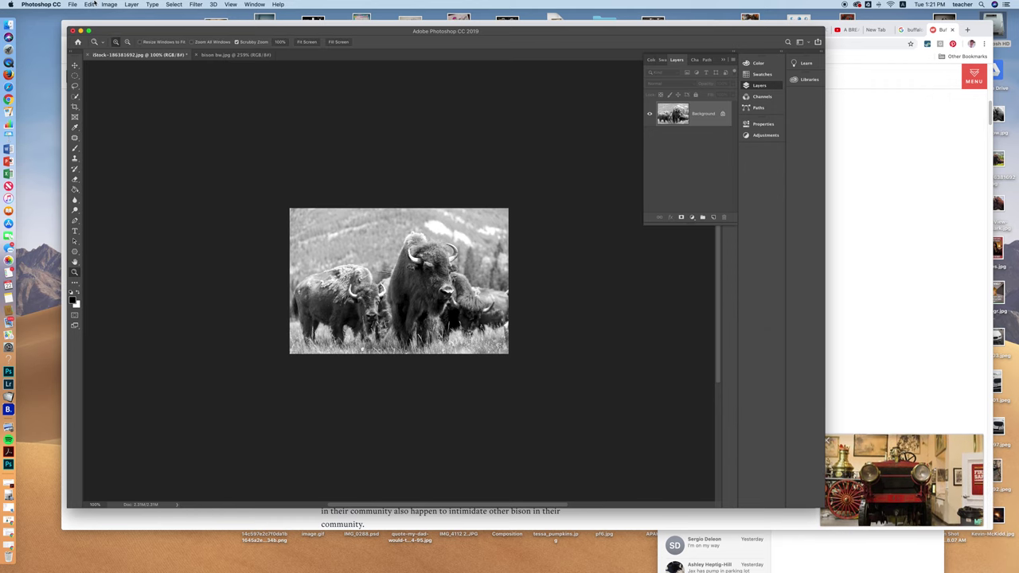
left_click(72, 4)
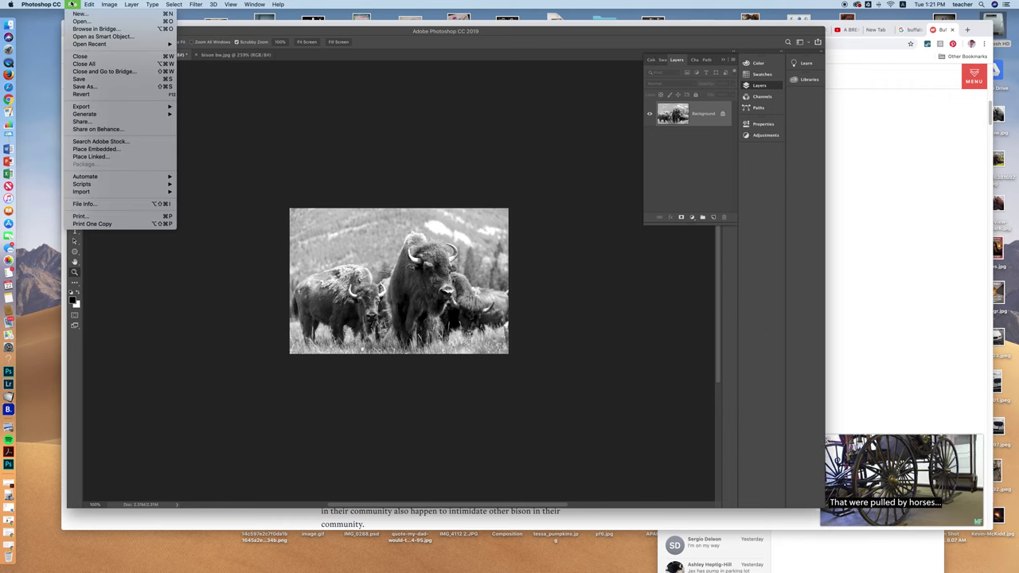
left_click(88, 87)
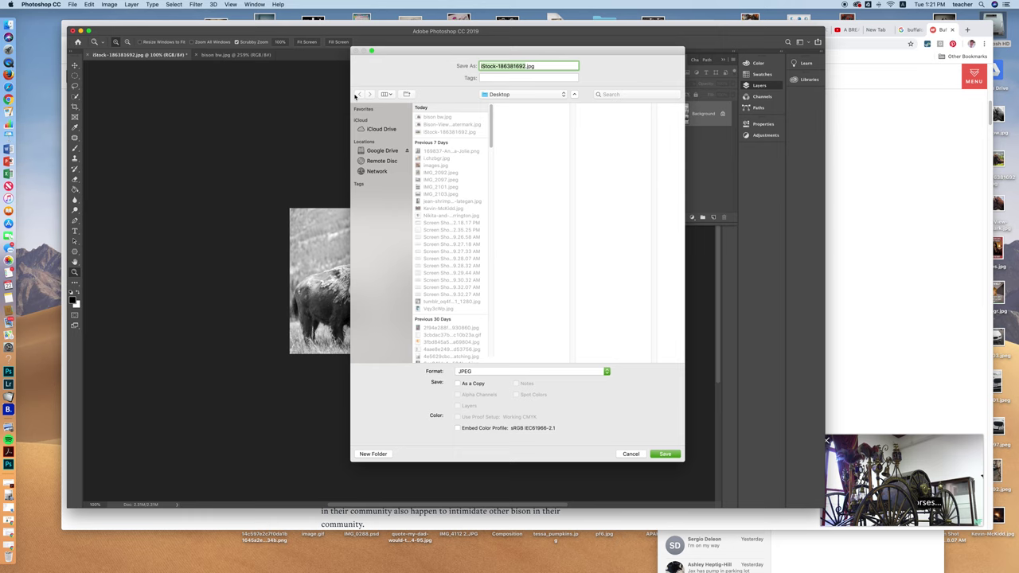
type("bison bw")
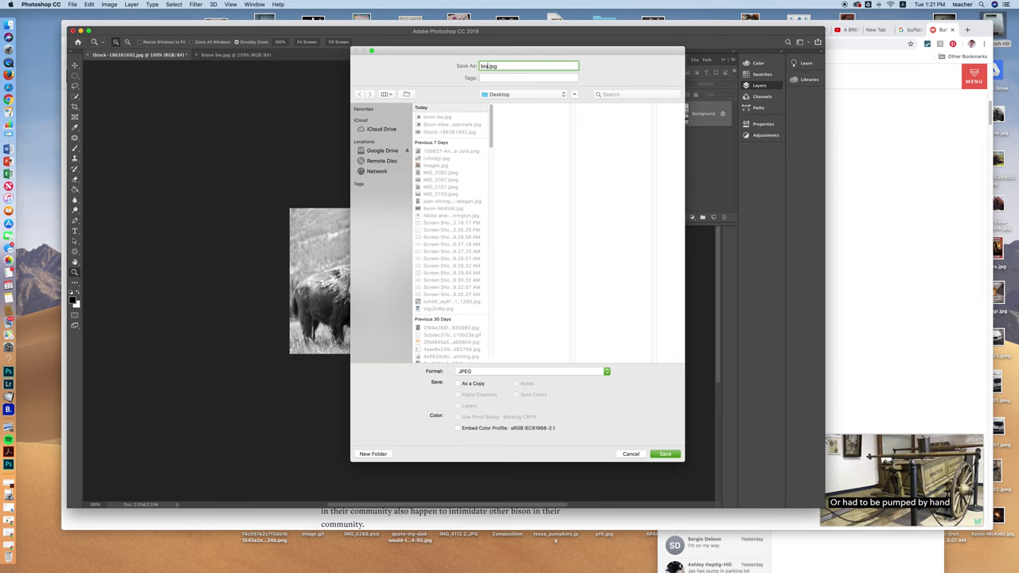
key("Return")
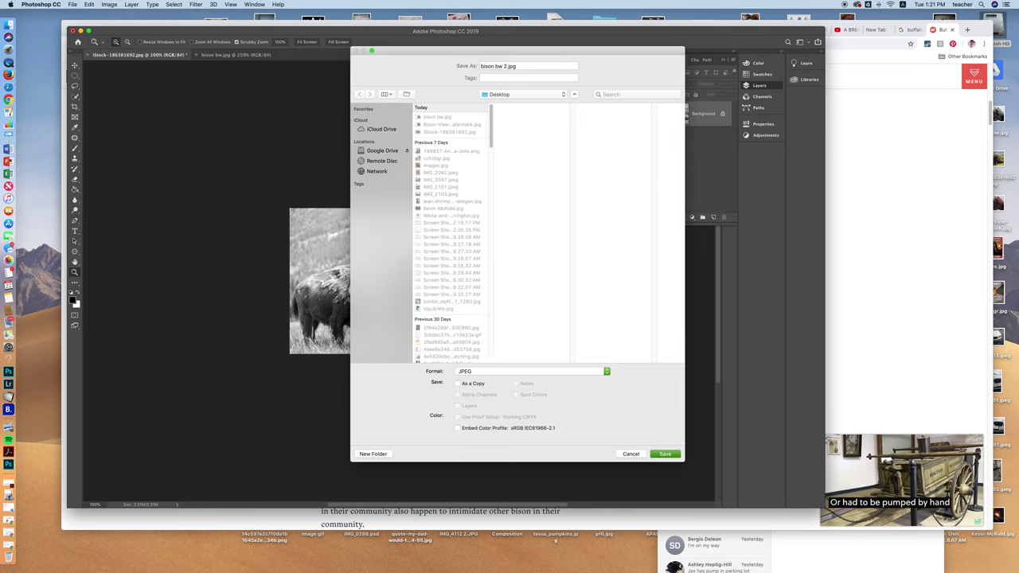
left_click(221, 58)
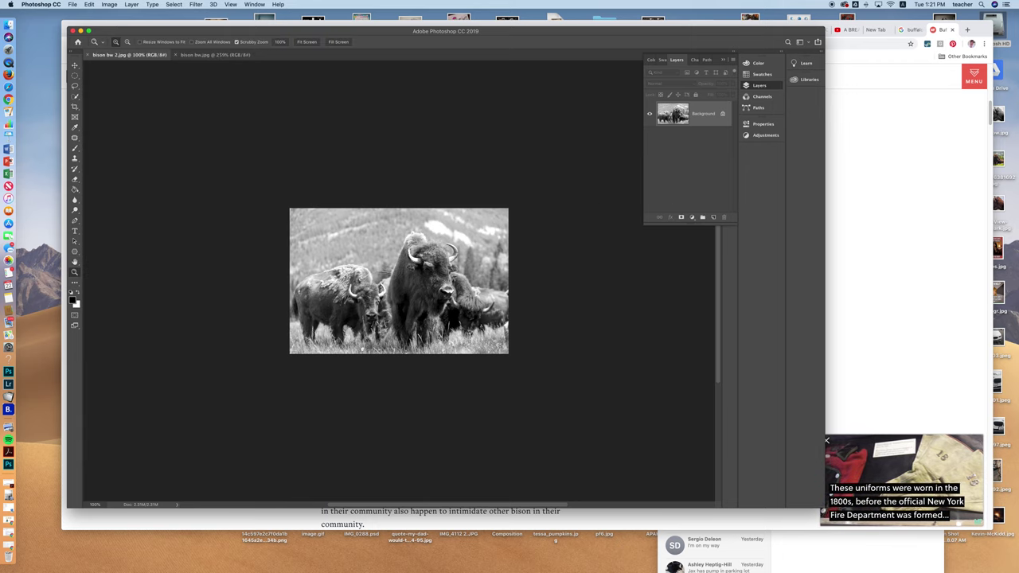
- Select bison bw.jpg and bison bw 2.jpg on the desktop and open both in Preview
left_click_drag(974, 32, 414, 537)
left_click(989, 92)
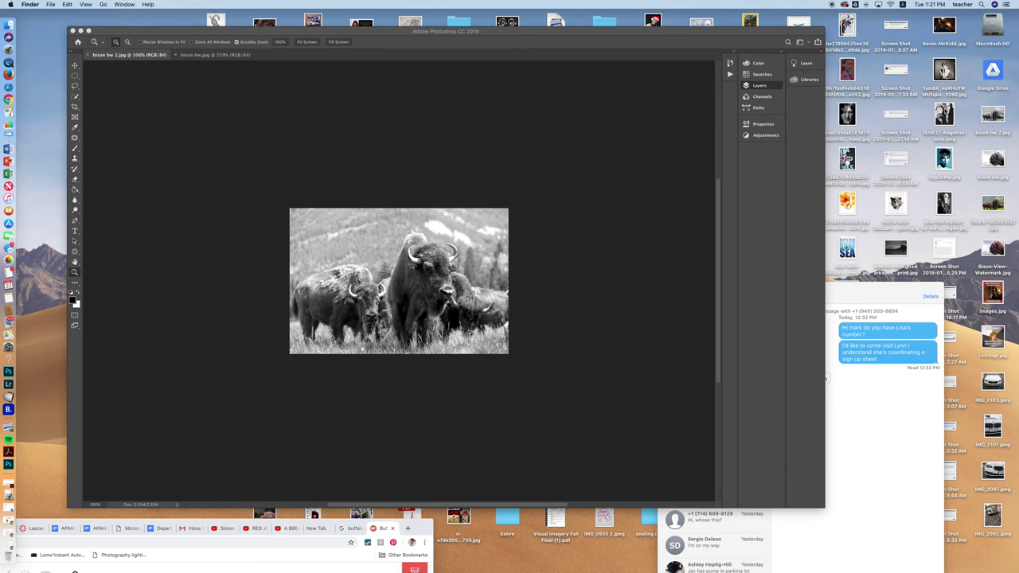
left_click_drag(966, 112, 1004, 171)
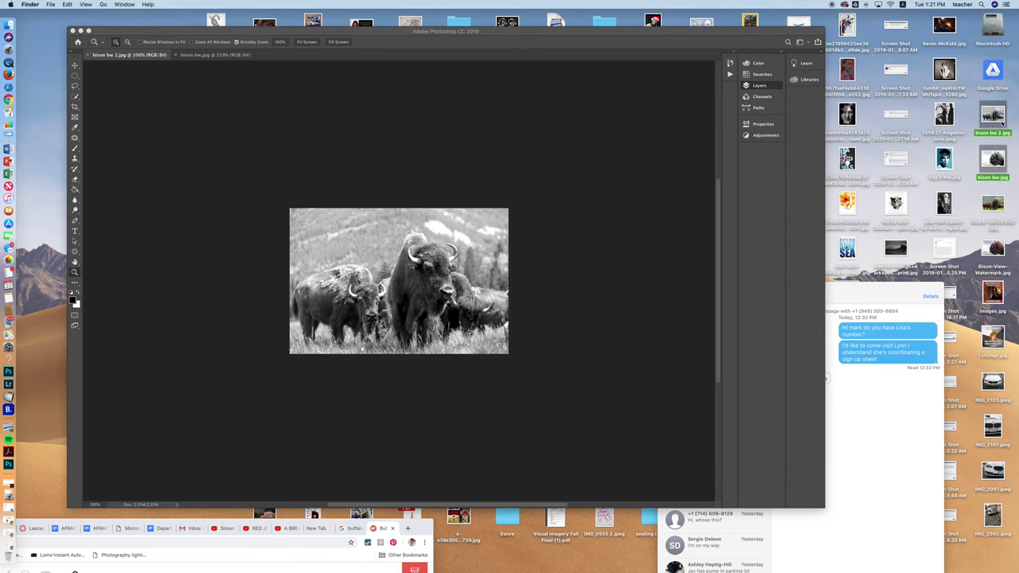
key("super+o")
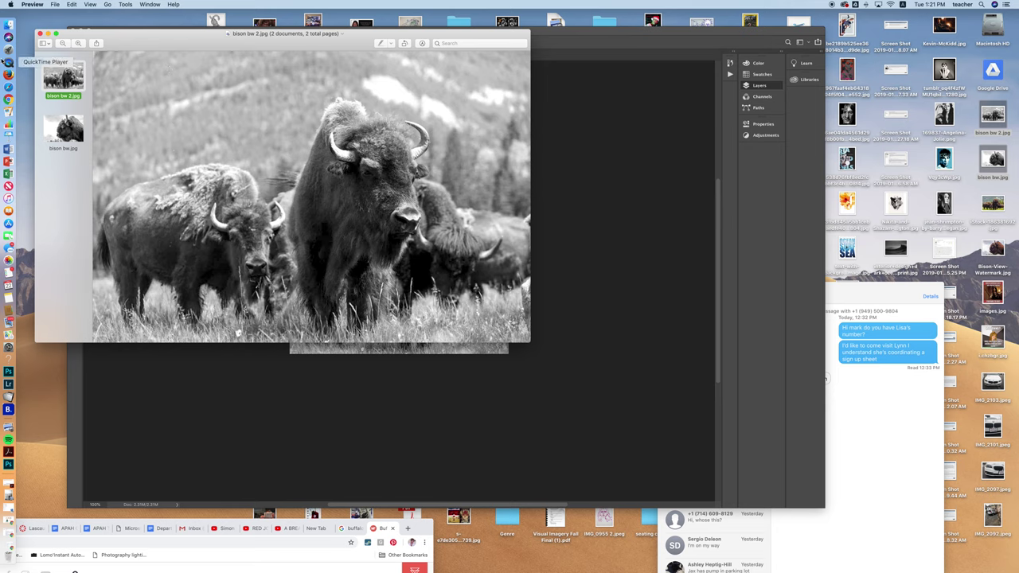
key("super+a")
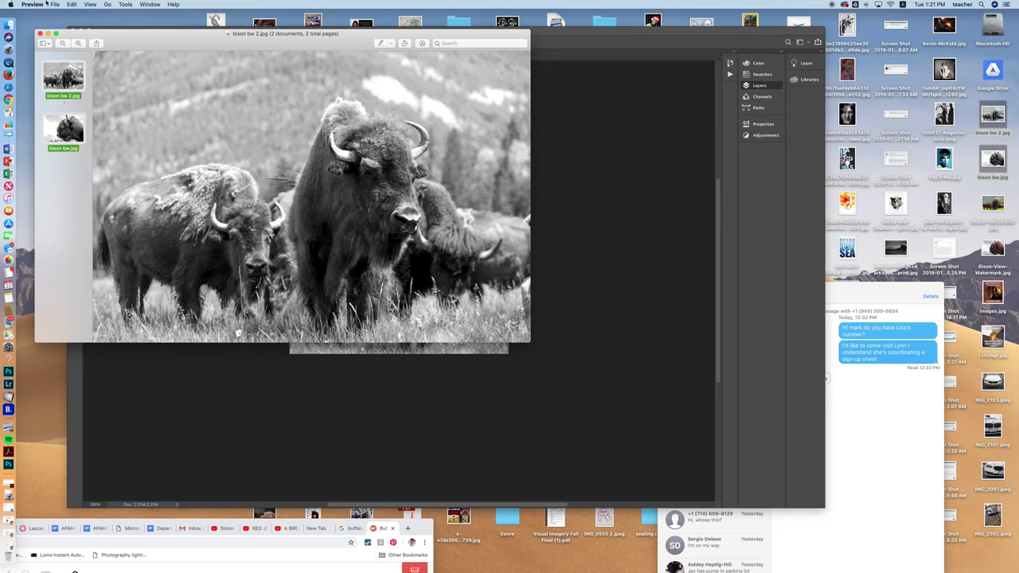
- In Preview's Print dialog, set the Layout to 2 pages per sheet
left_click(53, 4)
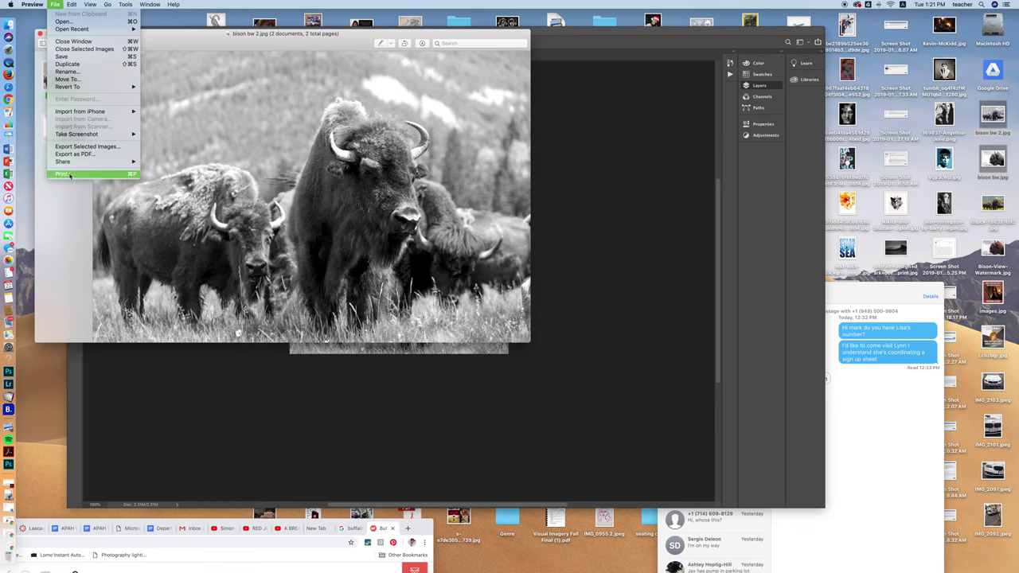
left_click(64, 174)
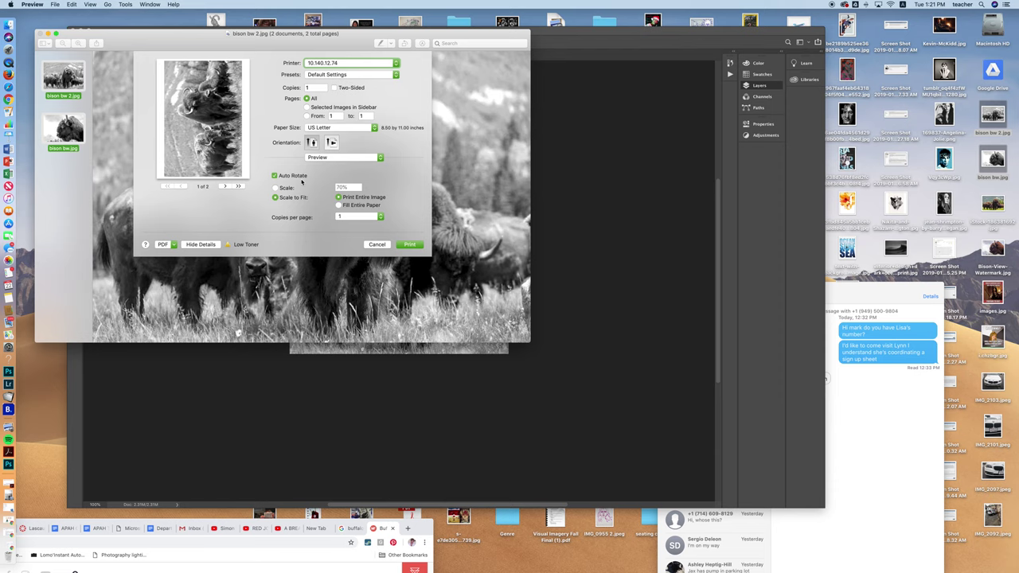
left_click(339, 159)
left_click(338, 169)
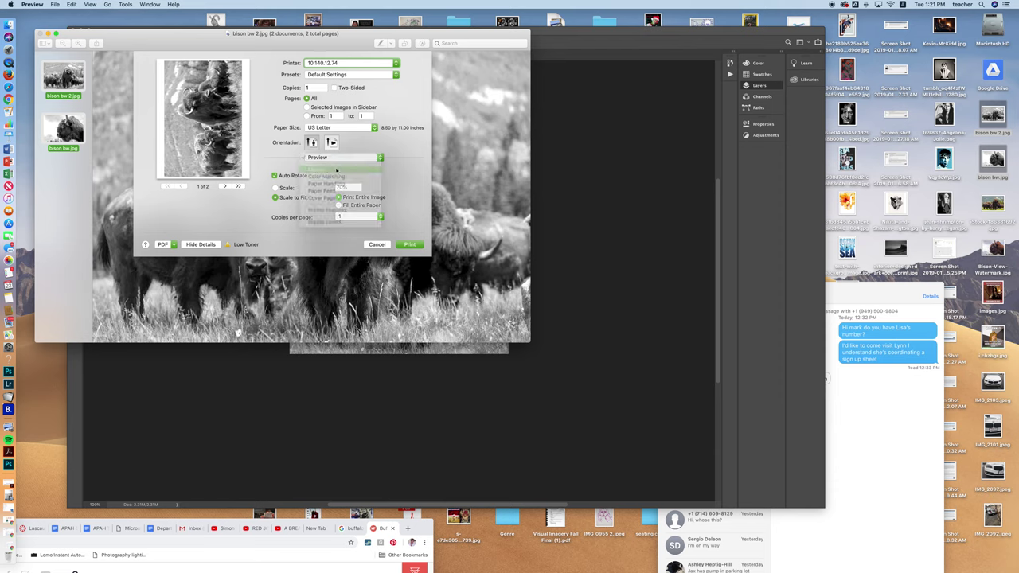
left_click(338, 170)
left_click(339, 182)
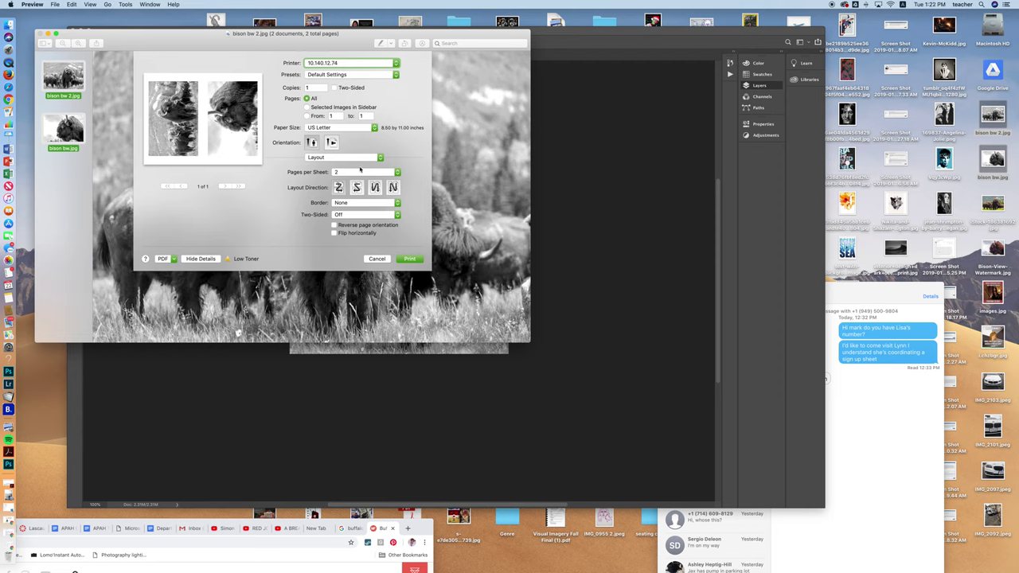
- Keep Auto Rotate checked and print both photos on one US Letter page
left_click(354, 159)
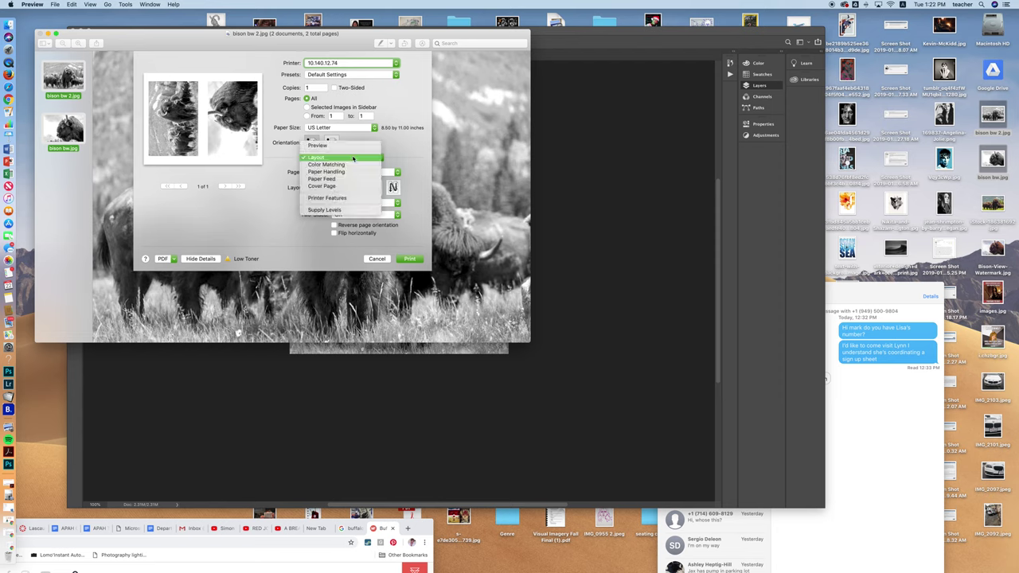
left_click(338, 144)
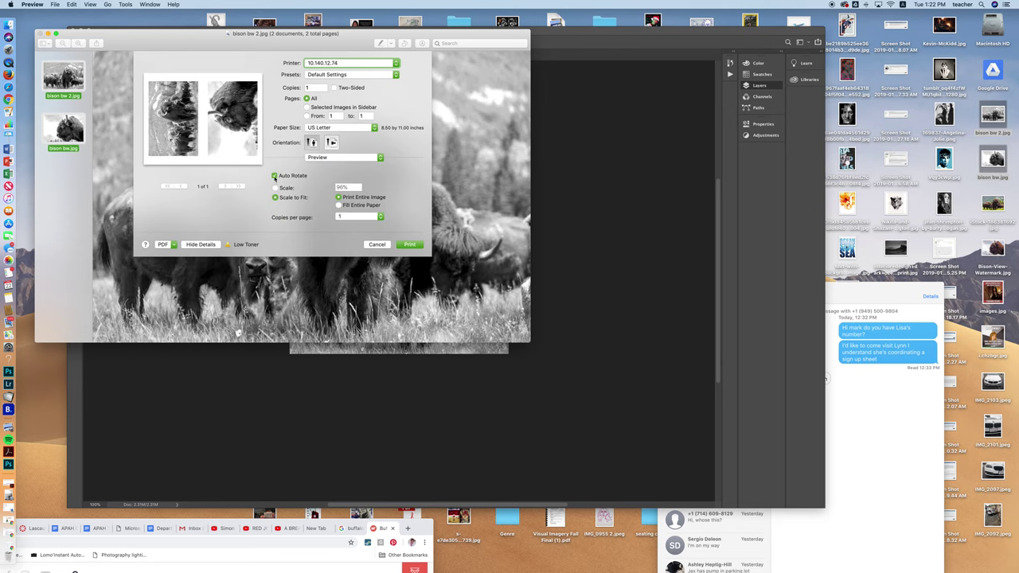
left_click(274, 175)
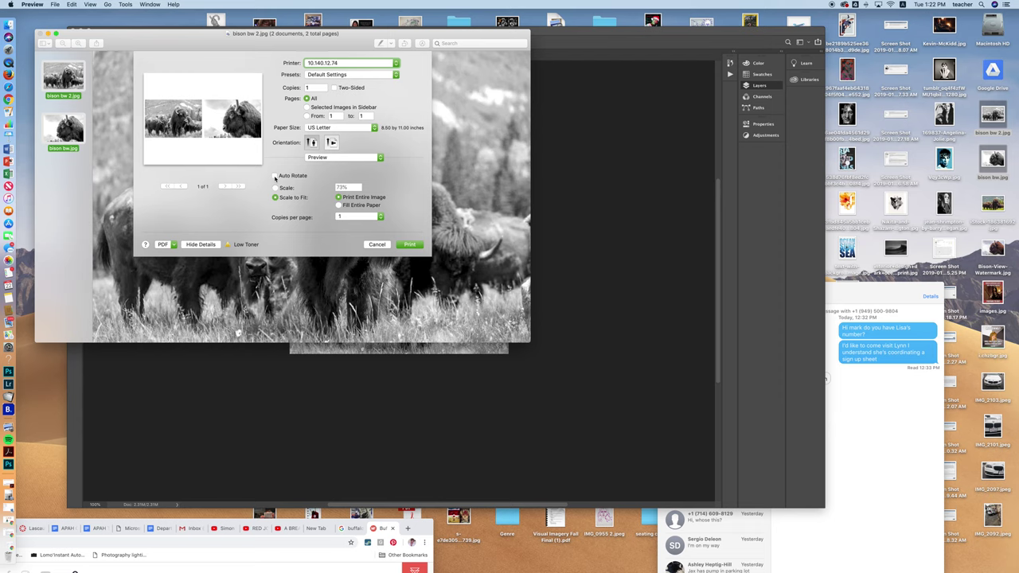
left_click(275, 176)
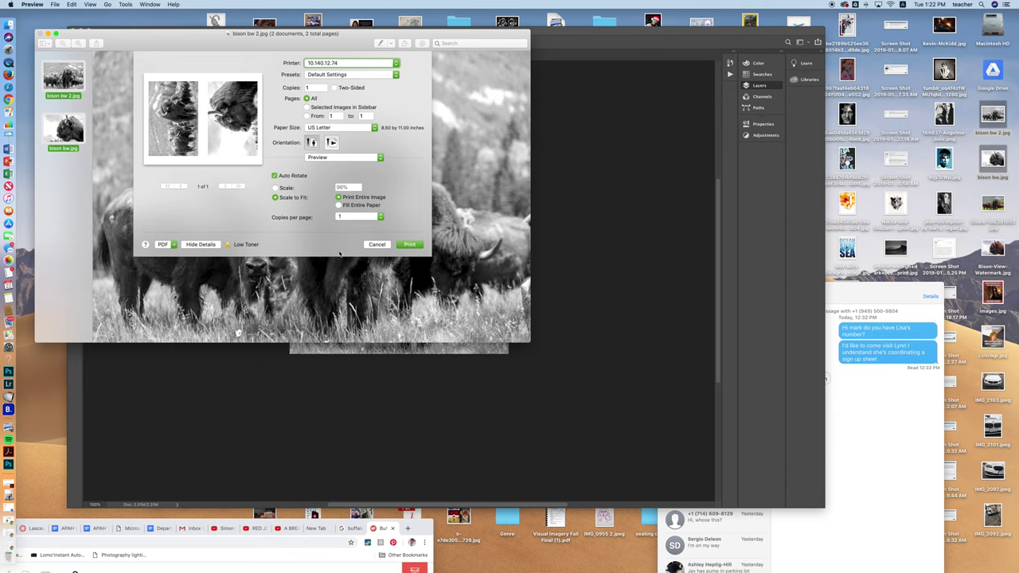
left_click(409, 244)
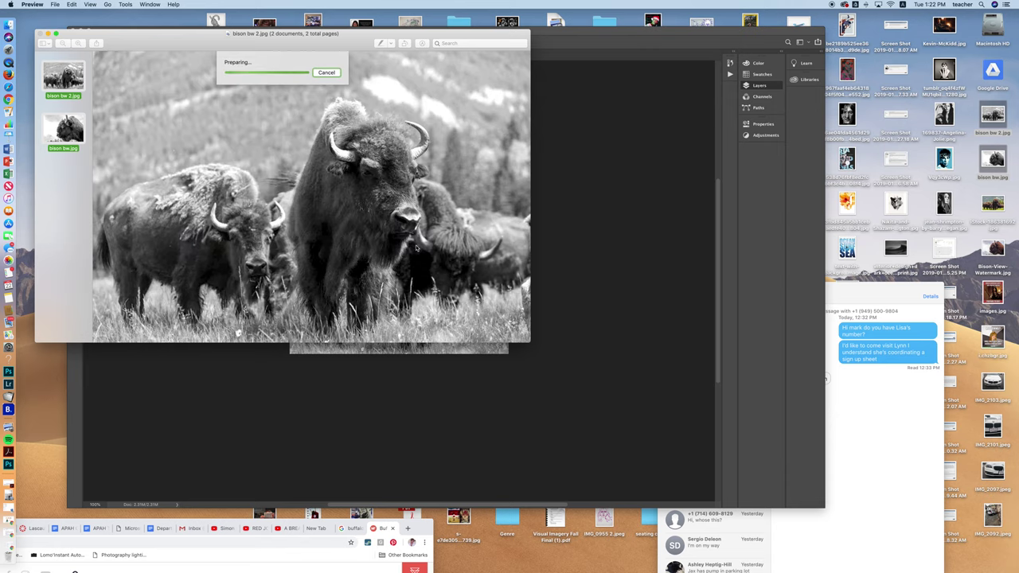
left_click(581, 246)
left_click_drag(417, 263, 417, 263)
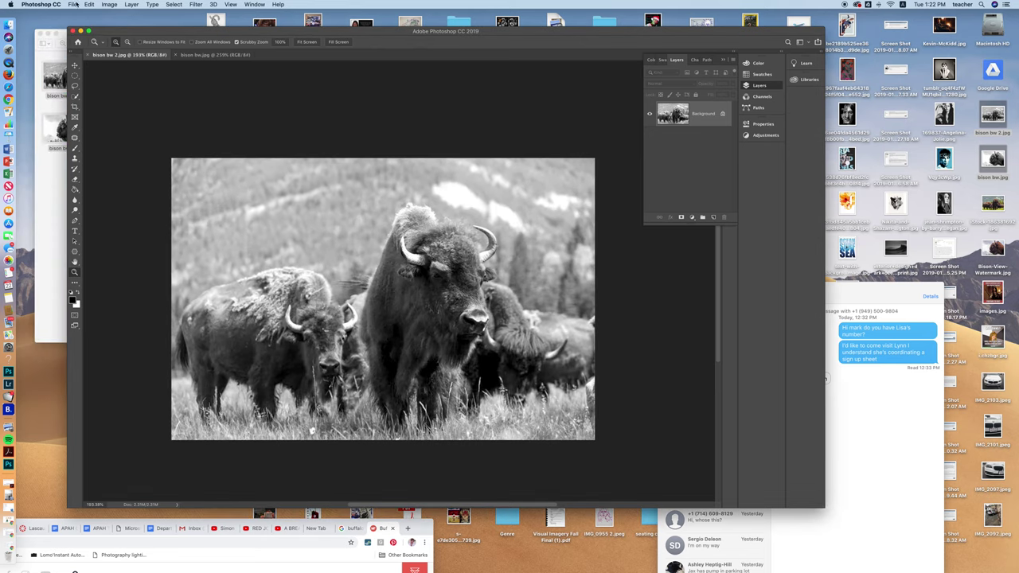
- Open Bison-View-Watermark.jpg from the Desktop in Photoshop
left_click(73, 5)
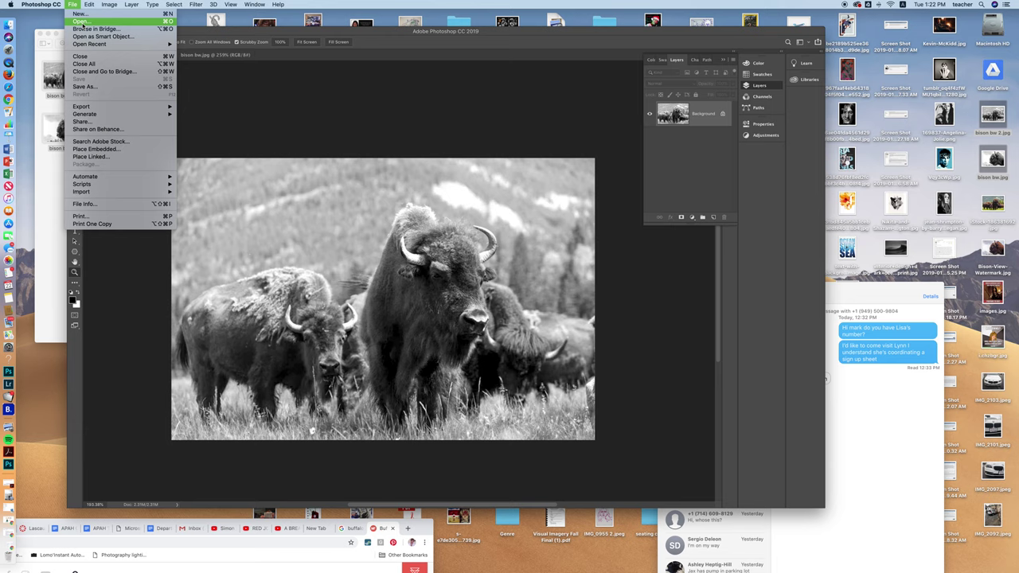
left_click(81, 26)
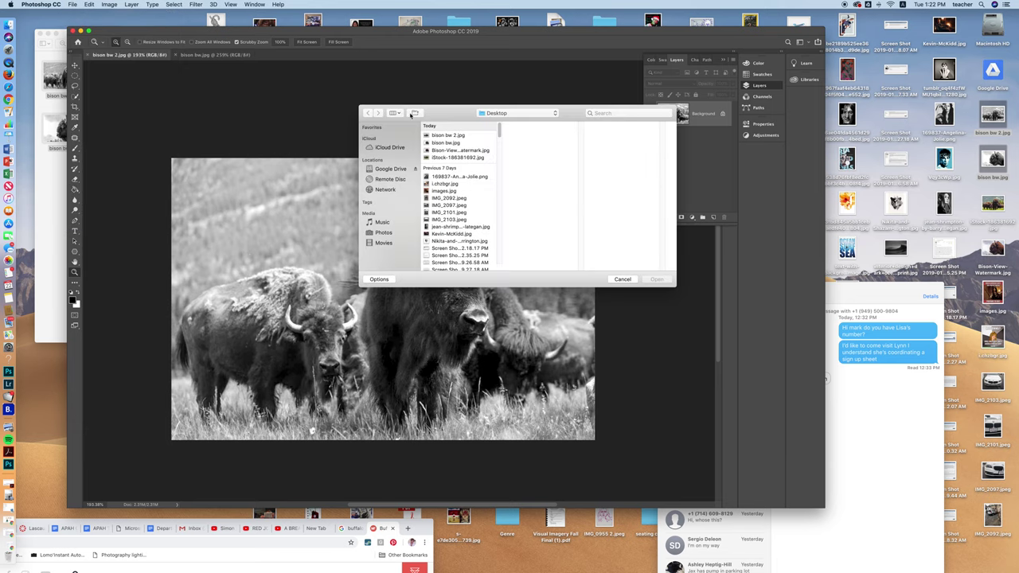
left_click(483, 150)
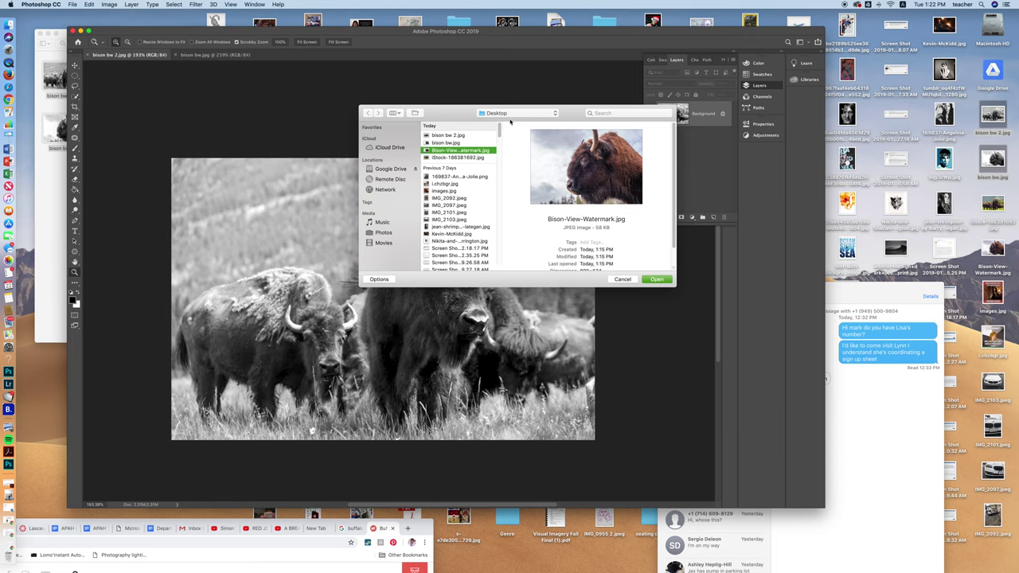
left_click(513, 117)
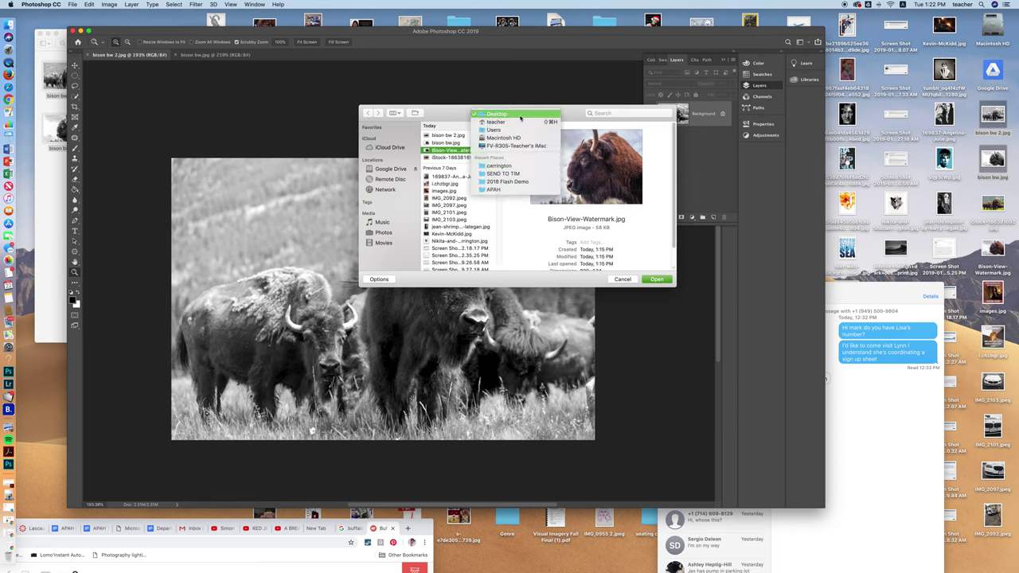
left_click(520, 118)
left_click(669, 281)
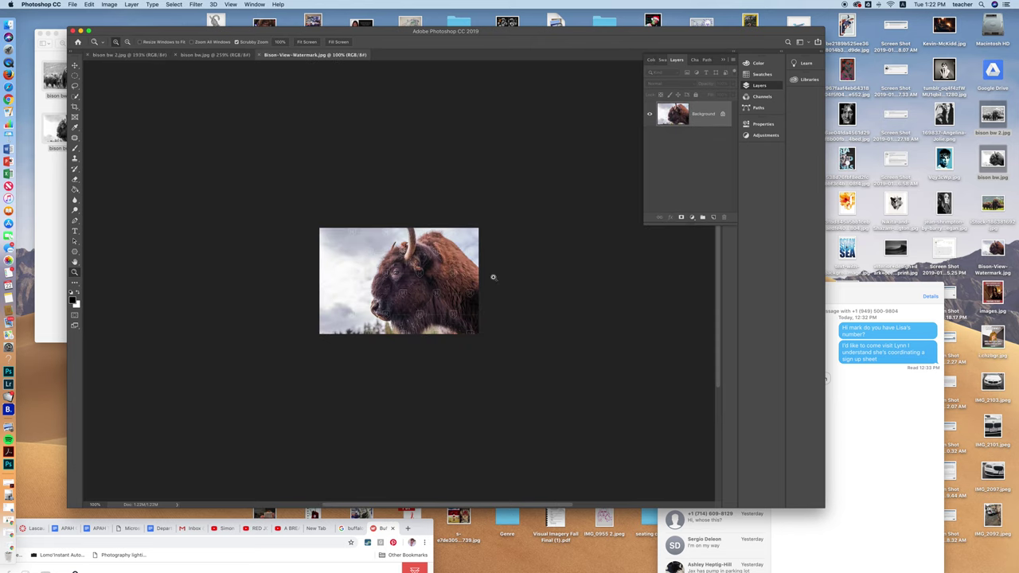
- Zoom into the colour bison's head and move the iStock photo file on the desktop
left_click_drag(491, 277, 442, 276)
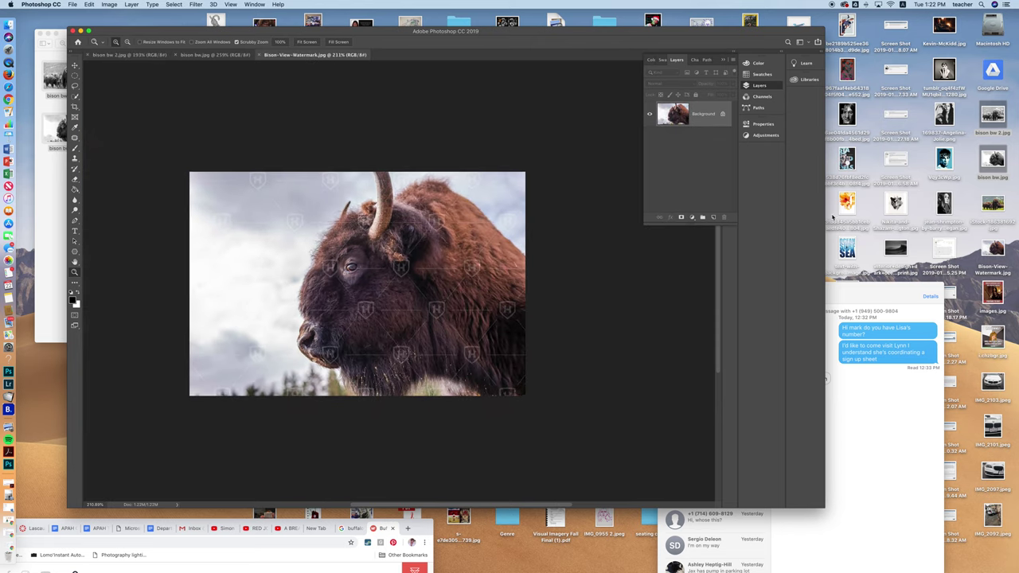
left_click(1008, 279)
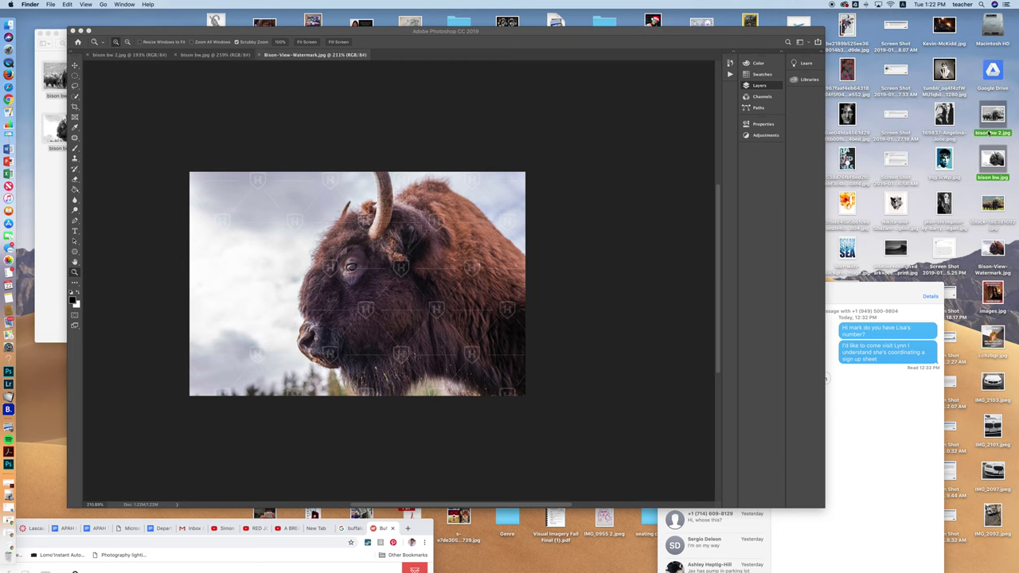
left_click_drag(993, 203, 8, 372)
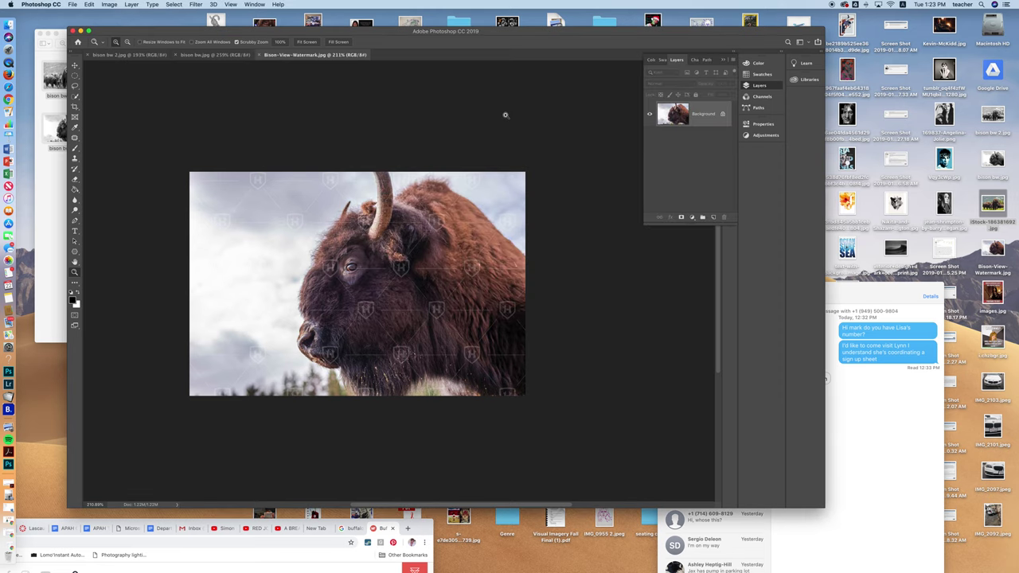
- Show the black-and-white bison bw.jpg in Photoshop after a quick look at the Preview window
left_click(213, 56)
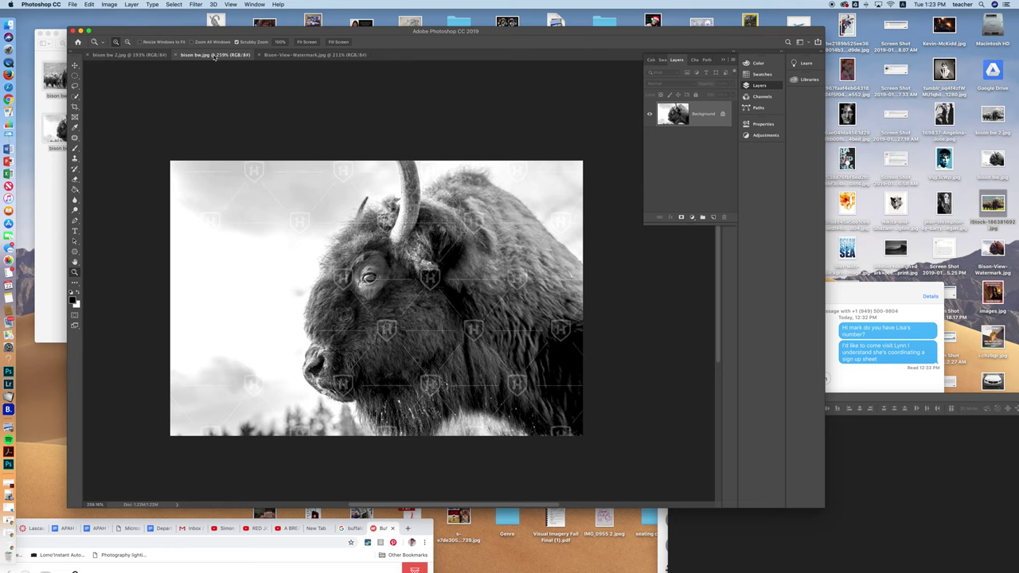
left_click(56, 47)
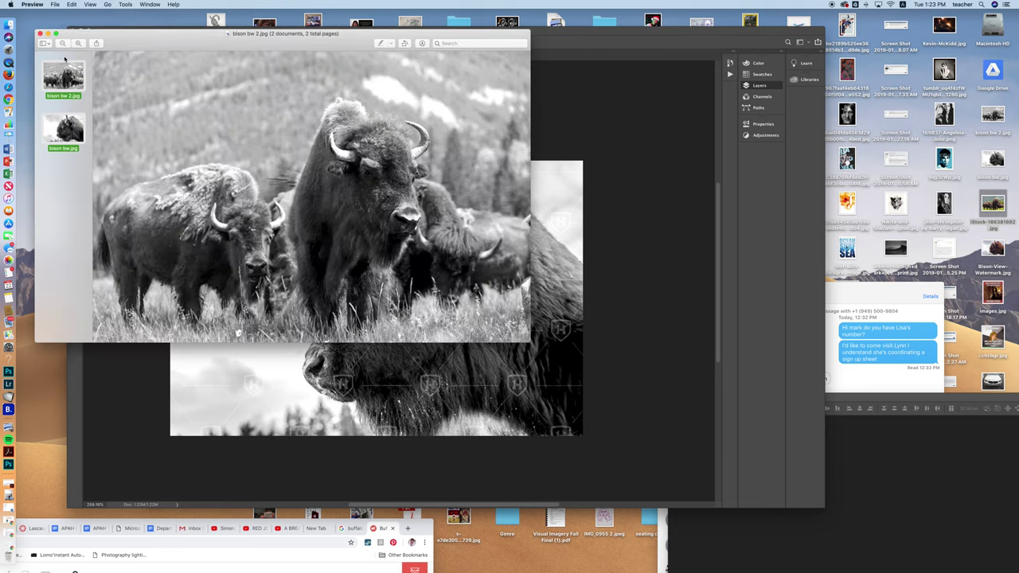
key("super+Tab")
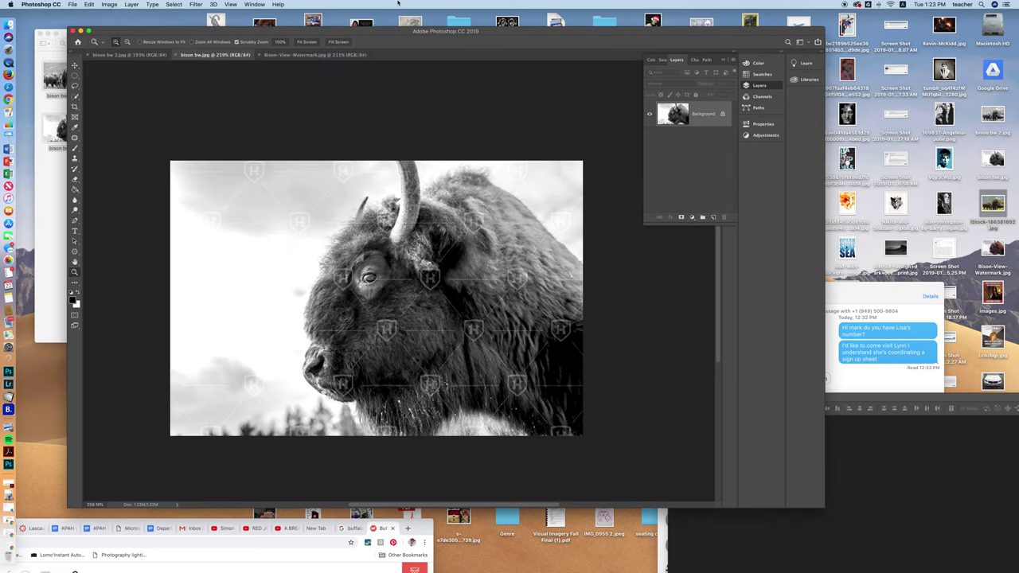